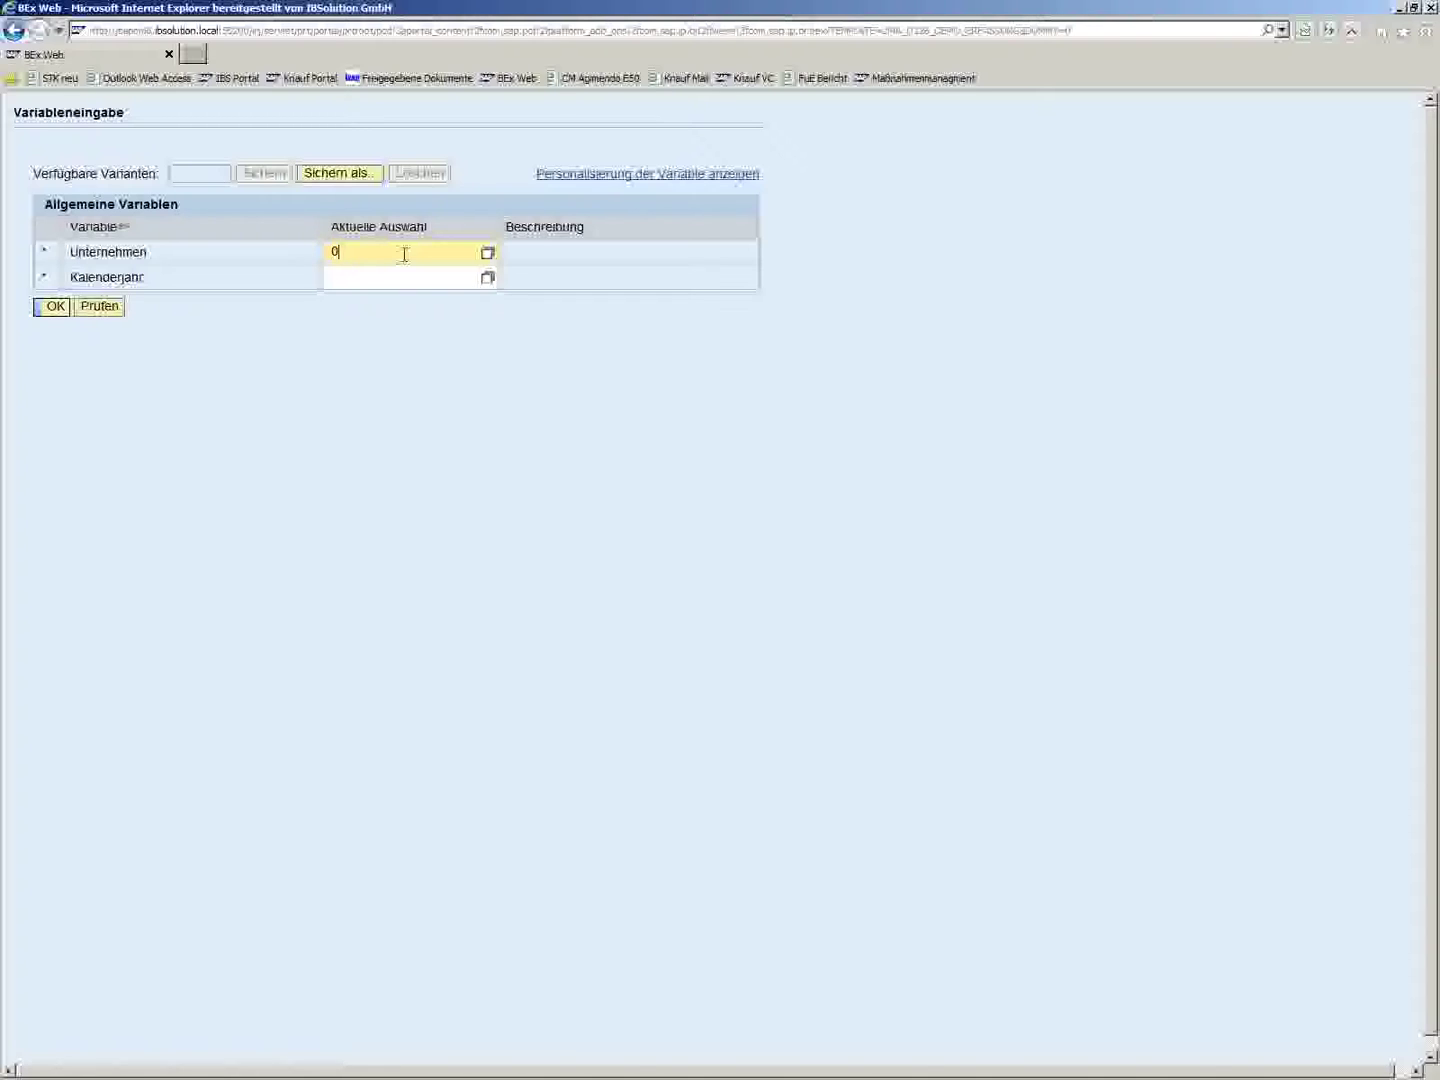
- Enter company 10 and calendar year 2013 as report variables, validate them and run the report
text(010)
key(Tab)
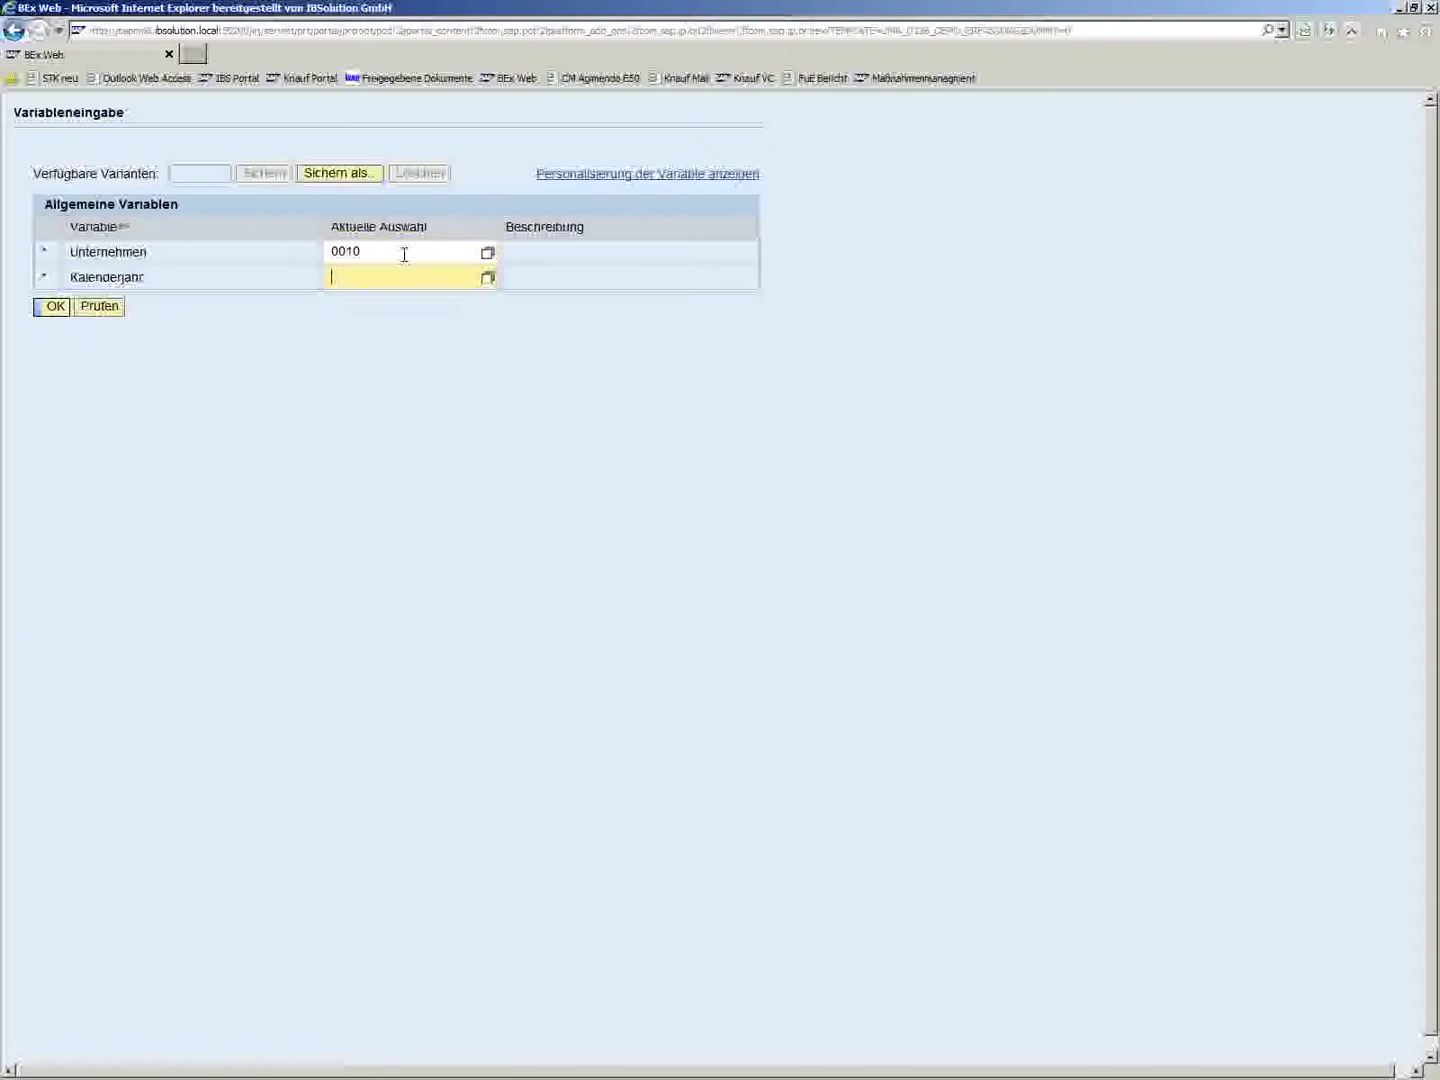
text(2013)
click(103, 308)
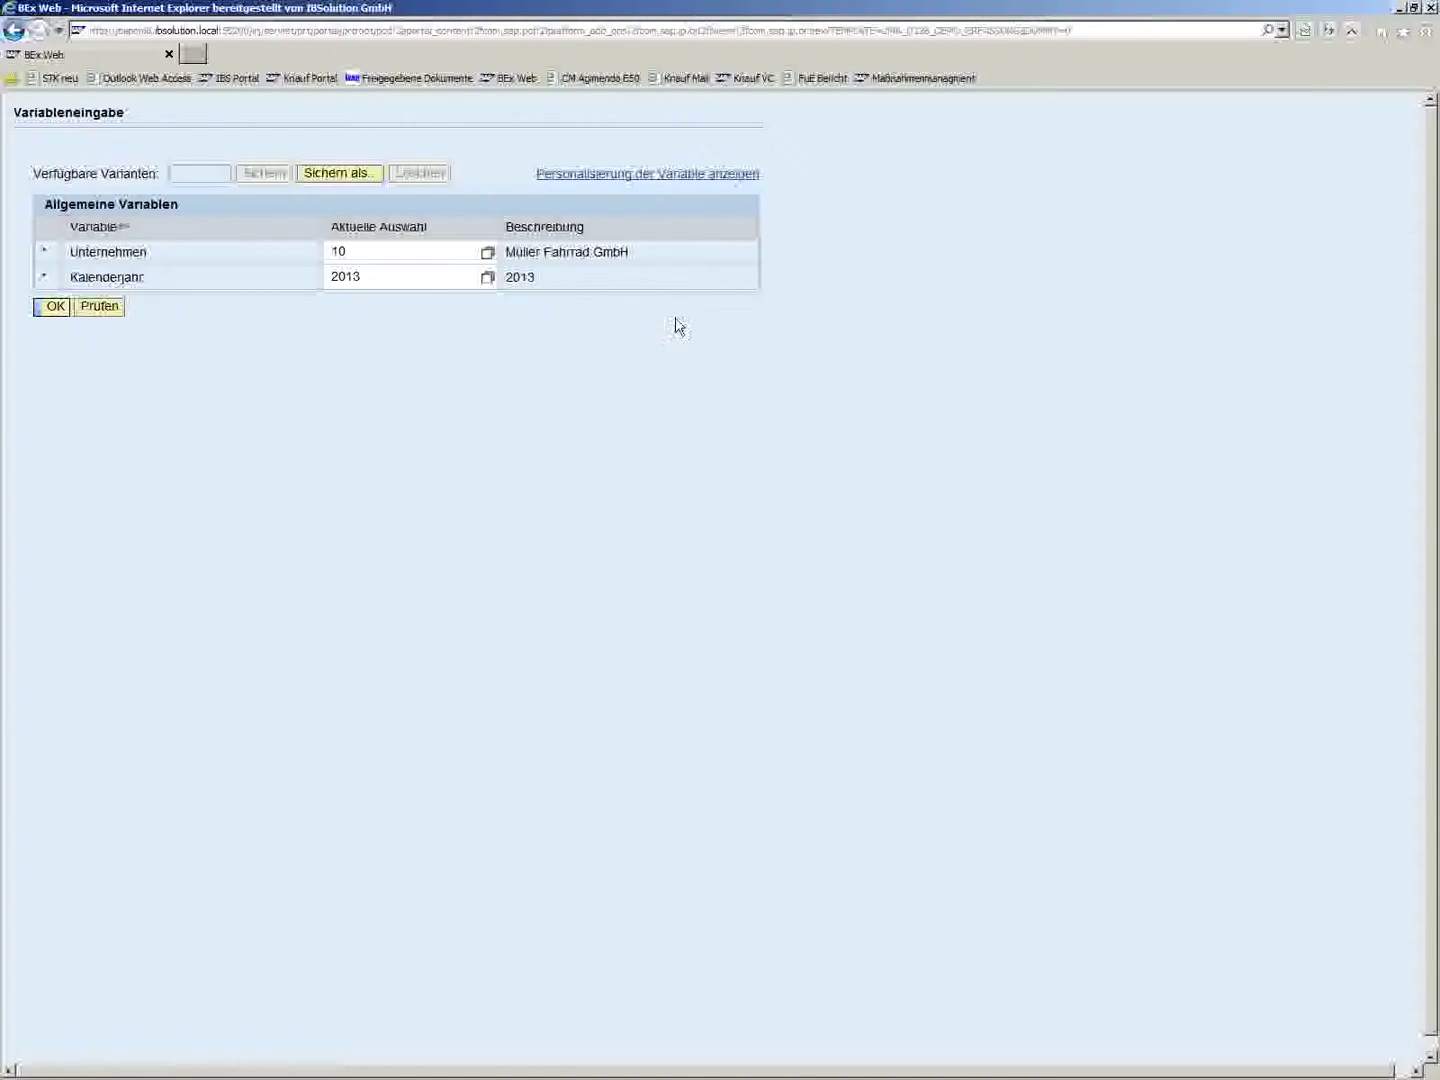
click(55, 312)
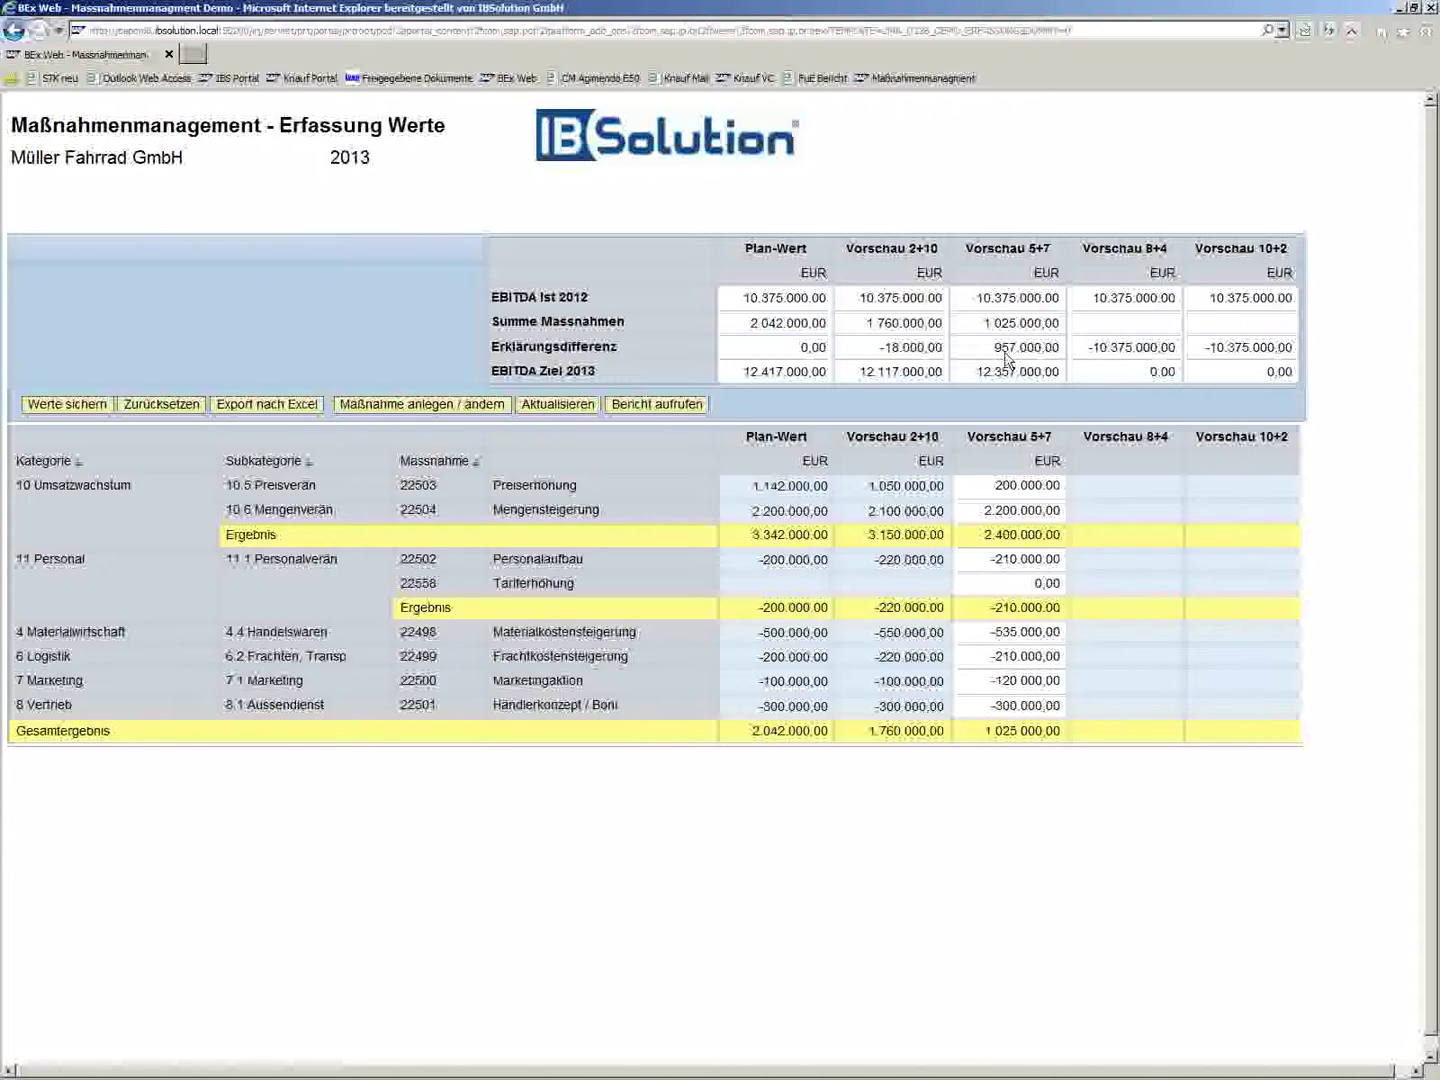
- Change measure 22503's Vorschau 5+7 forecast to 1.200.000,00 and save the values
click(995, 485)
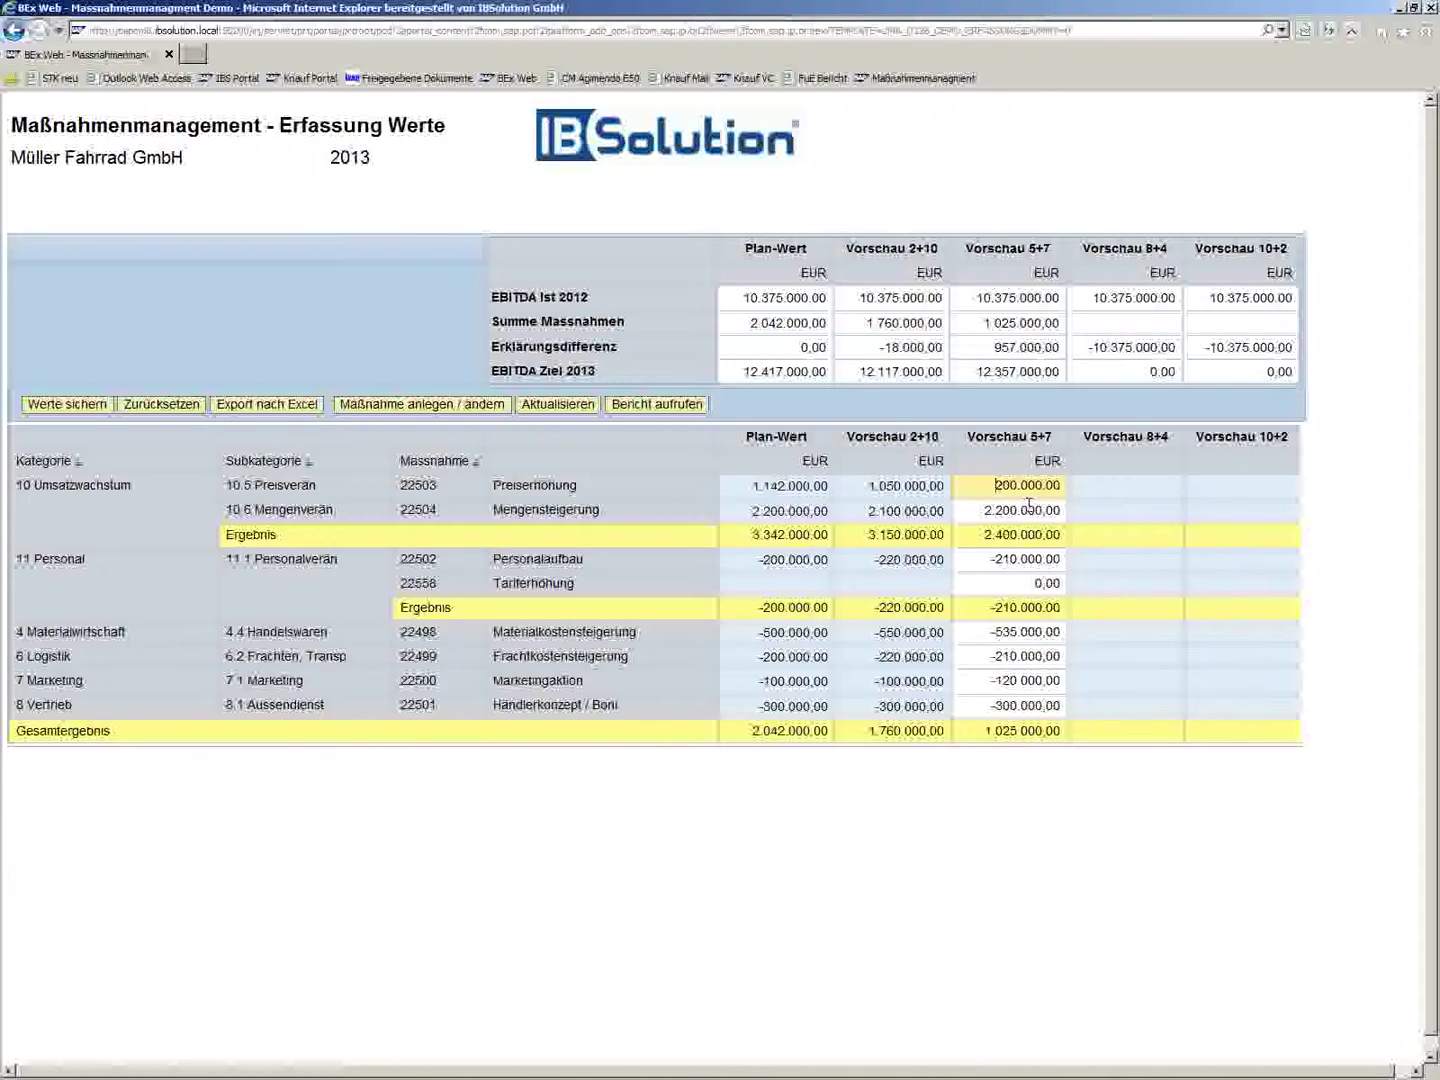
text(1.)
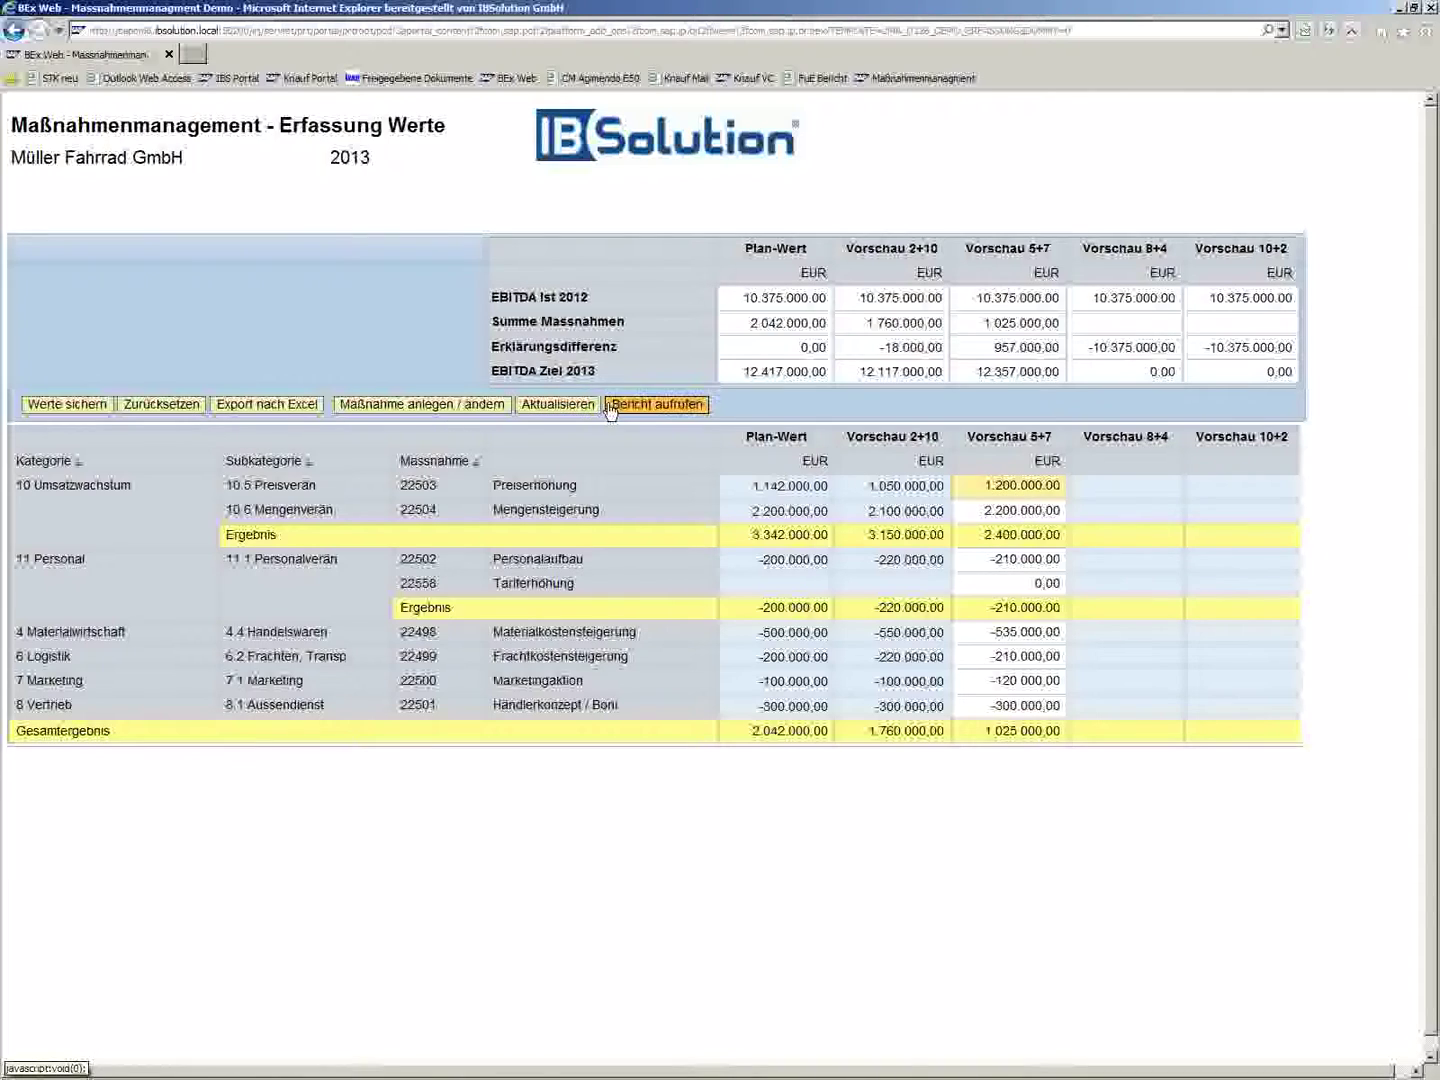
click(95, 406)
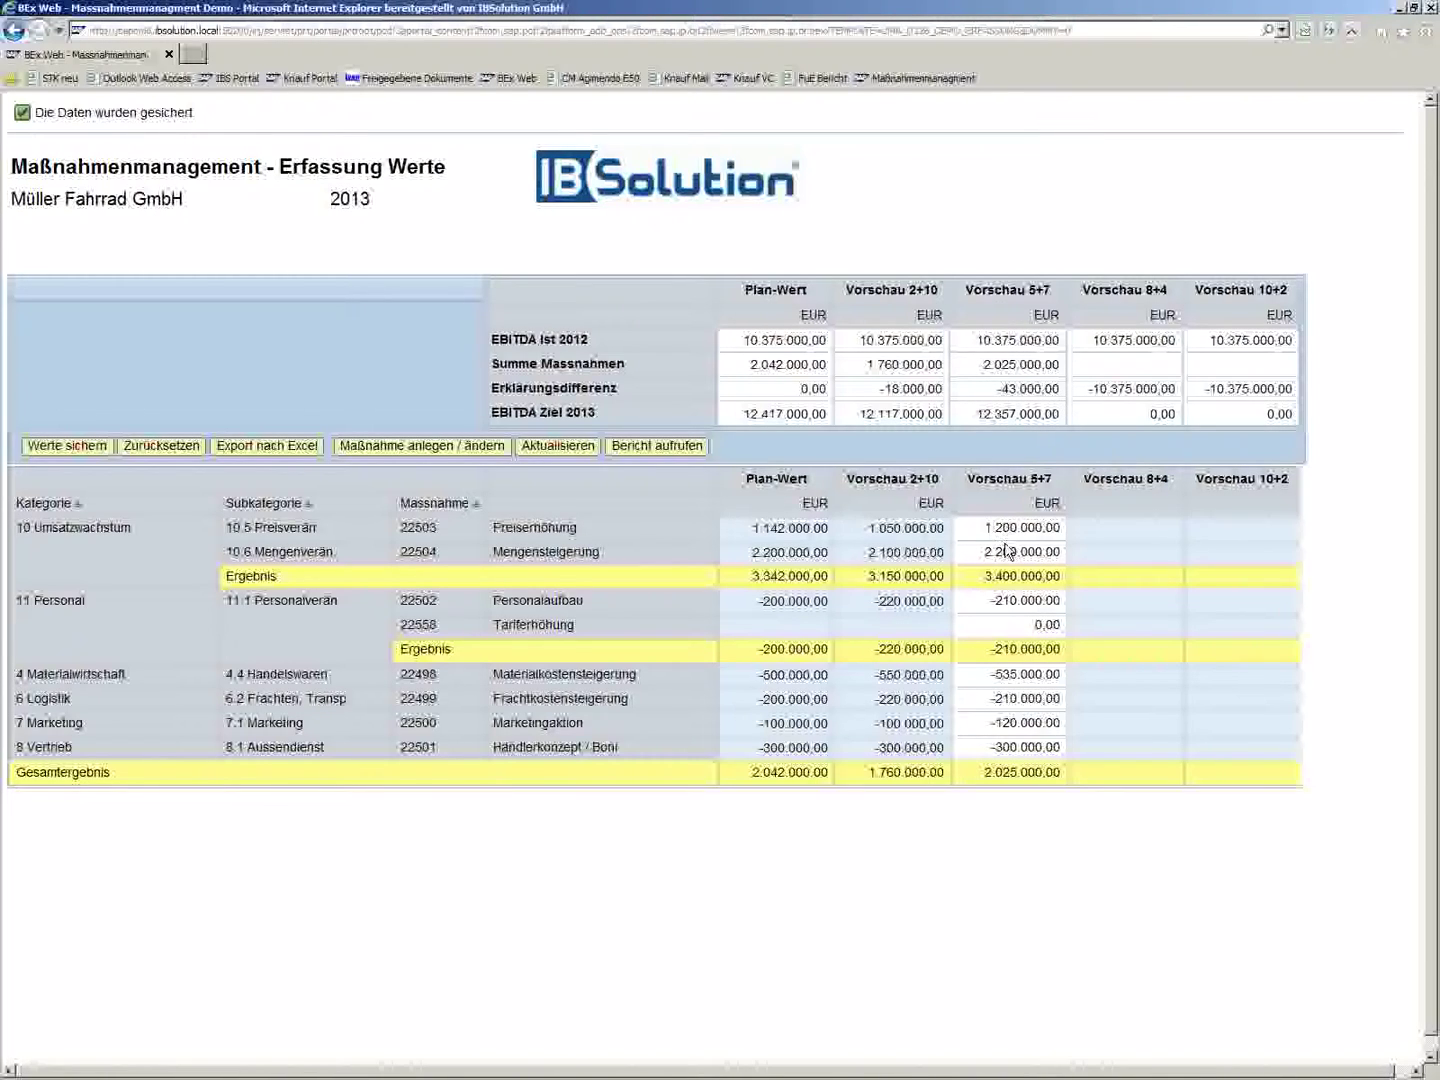
click(1008, 627)
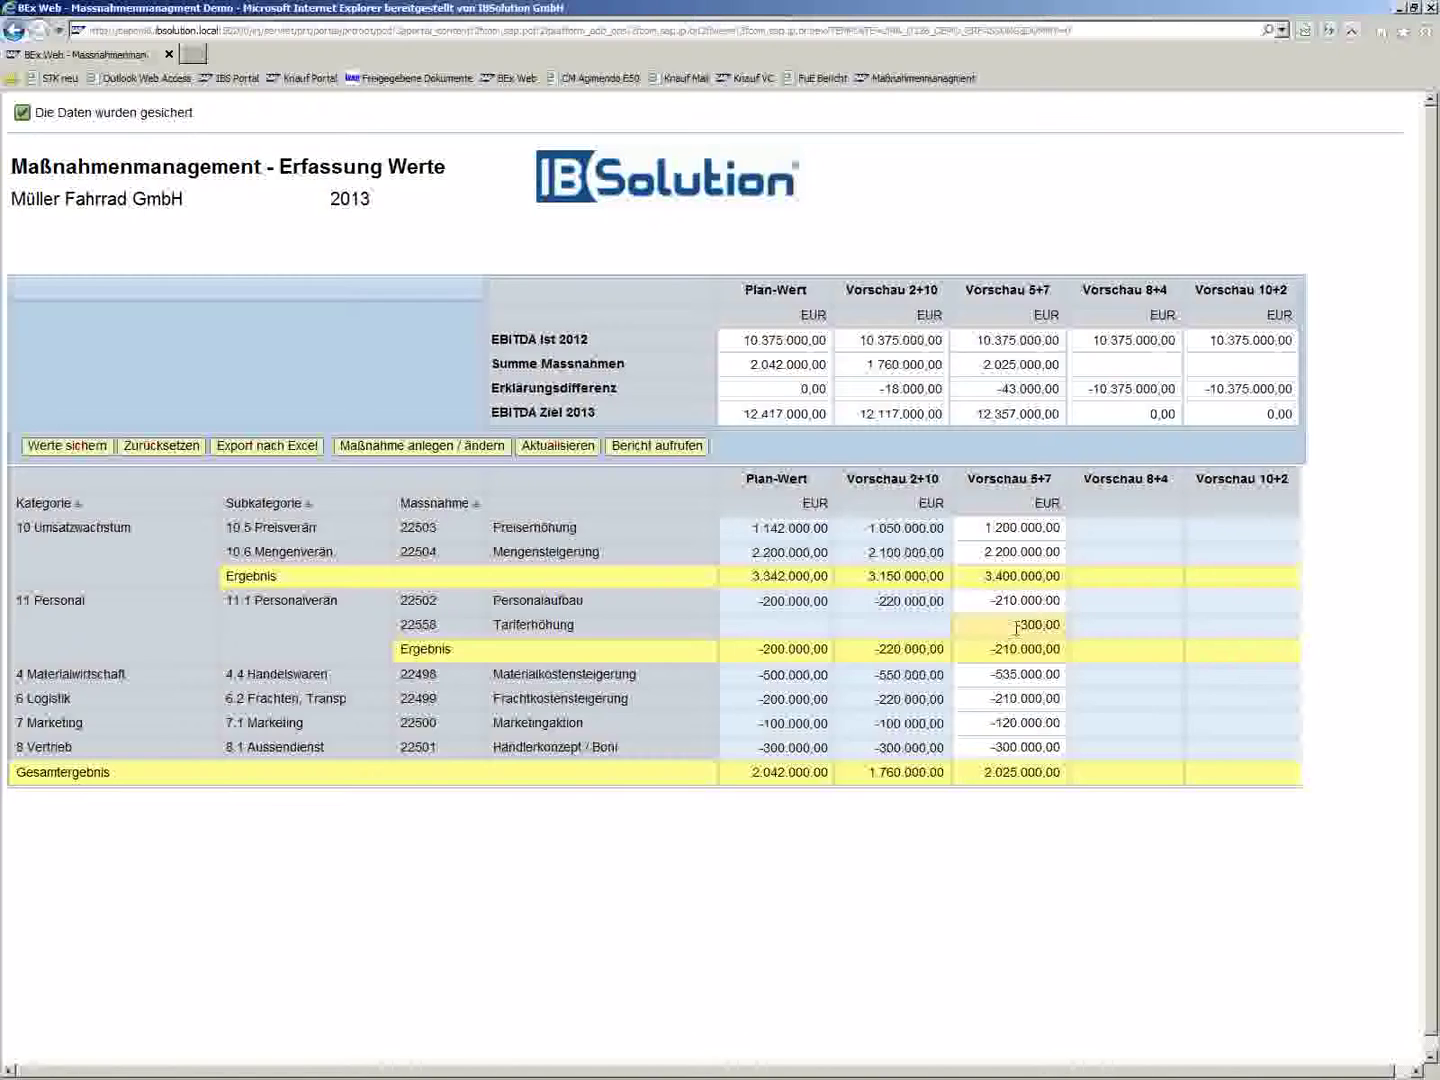
- Save Tariferhöhung's Vorschau 5+7 as -300.000,00, then open measure maintenance past the certificate warning
text(000)
click(61, 450)
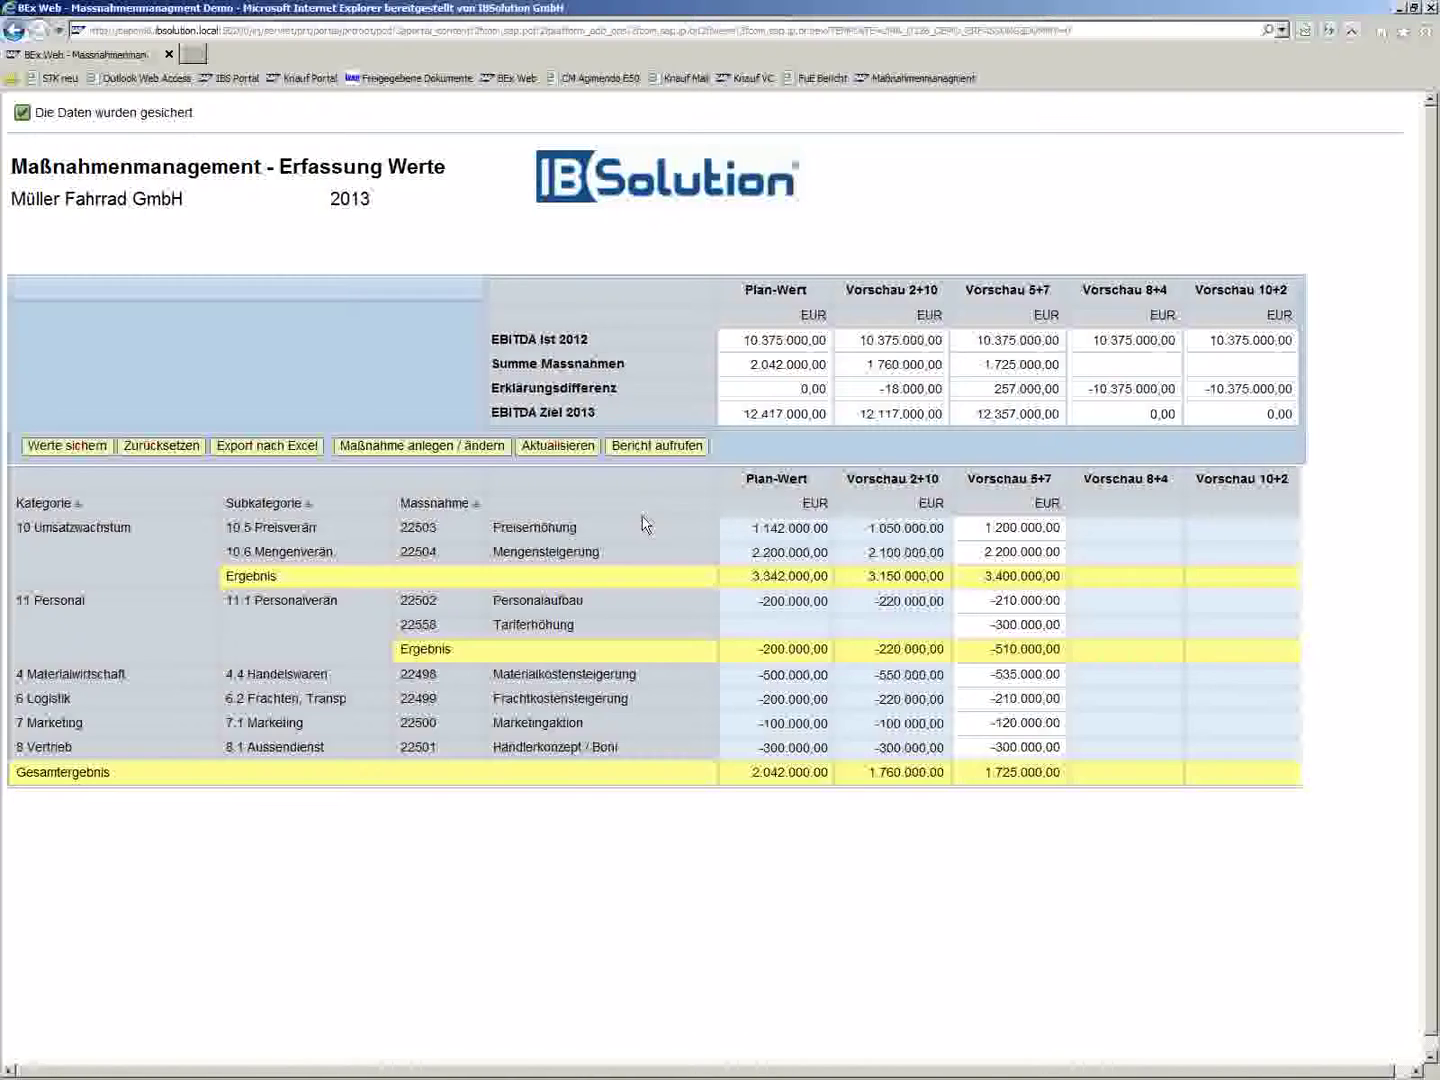
click(345, 446)
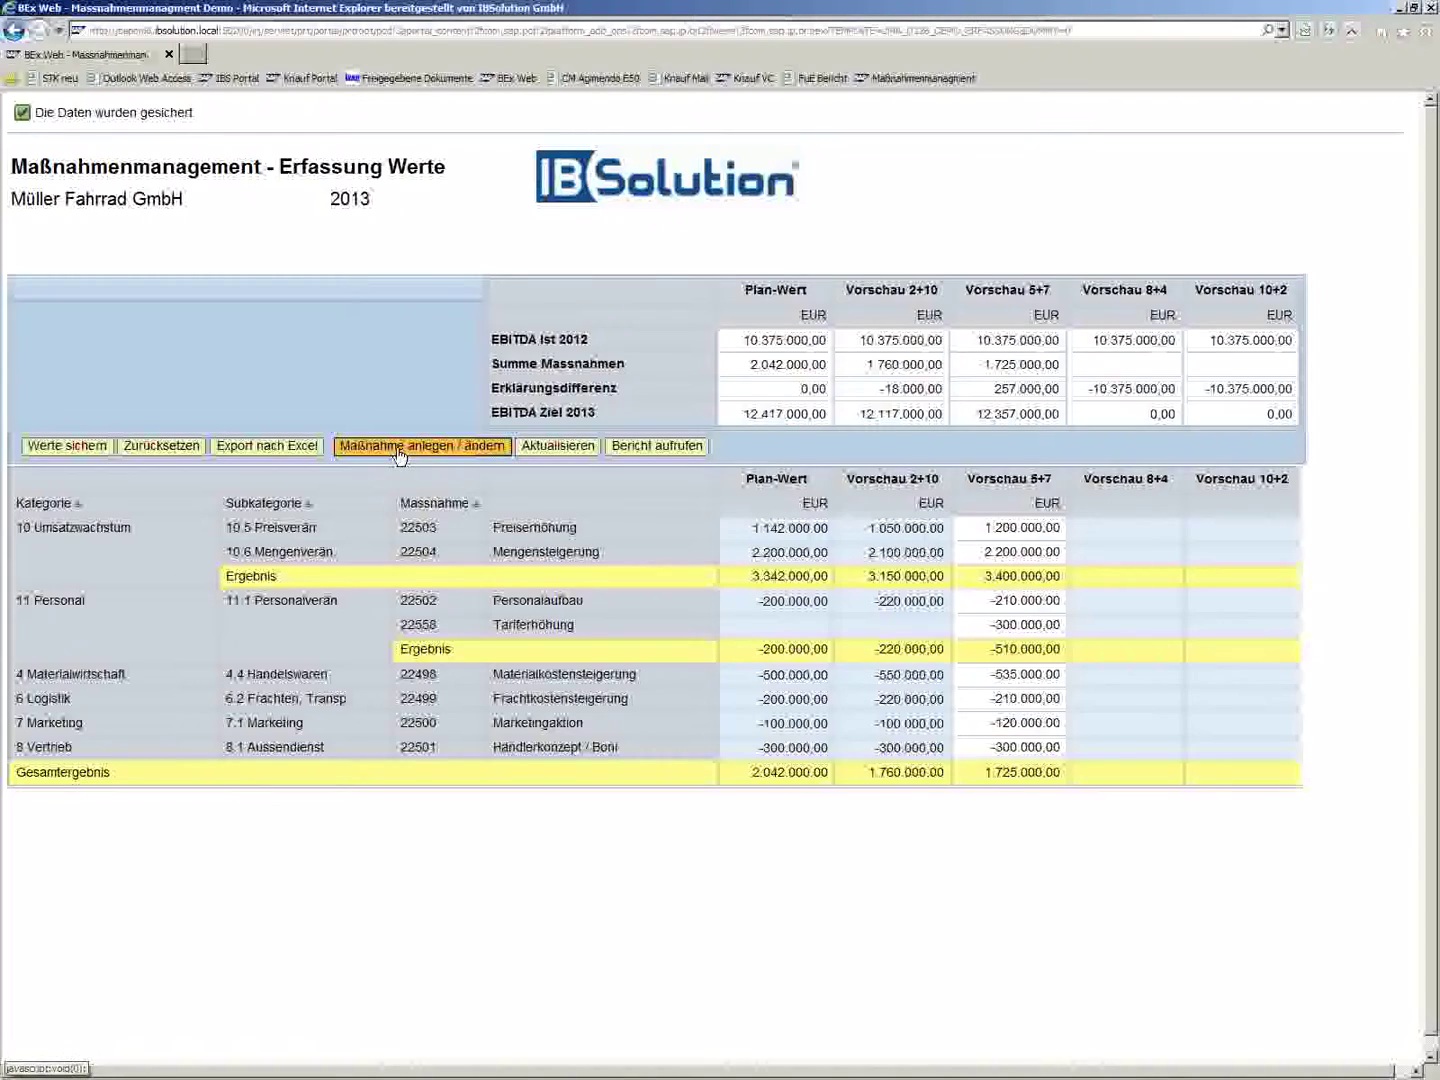
click(482, 448)
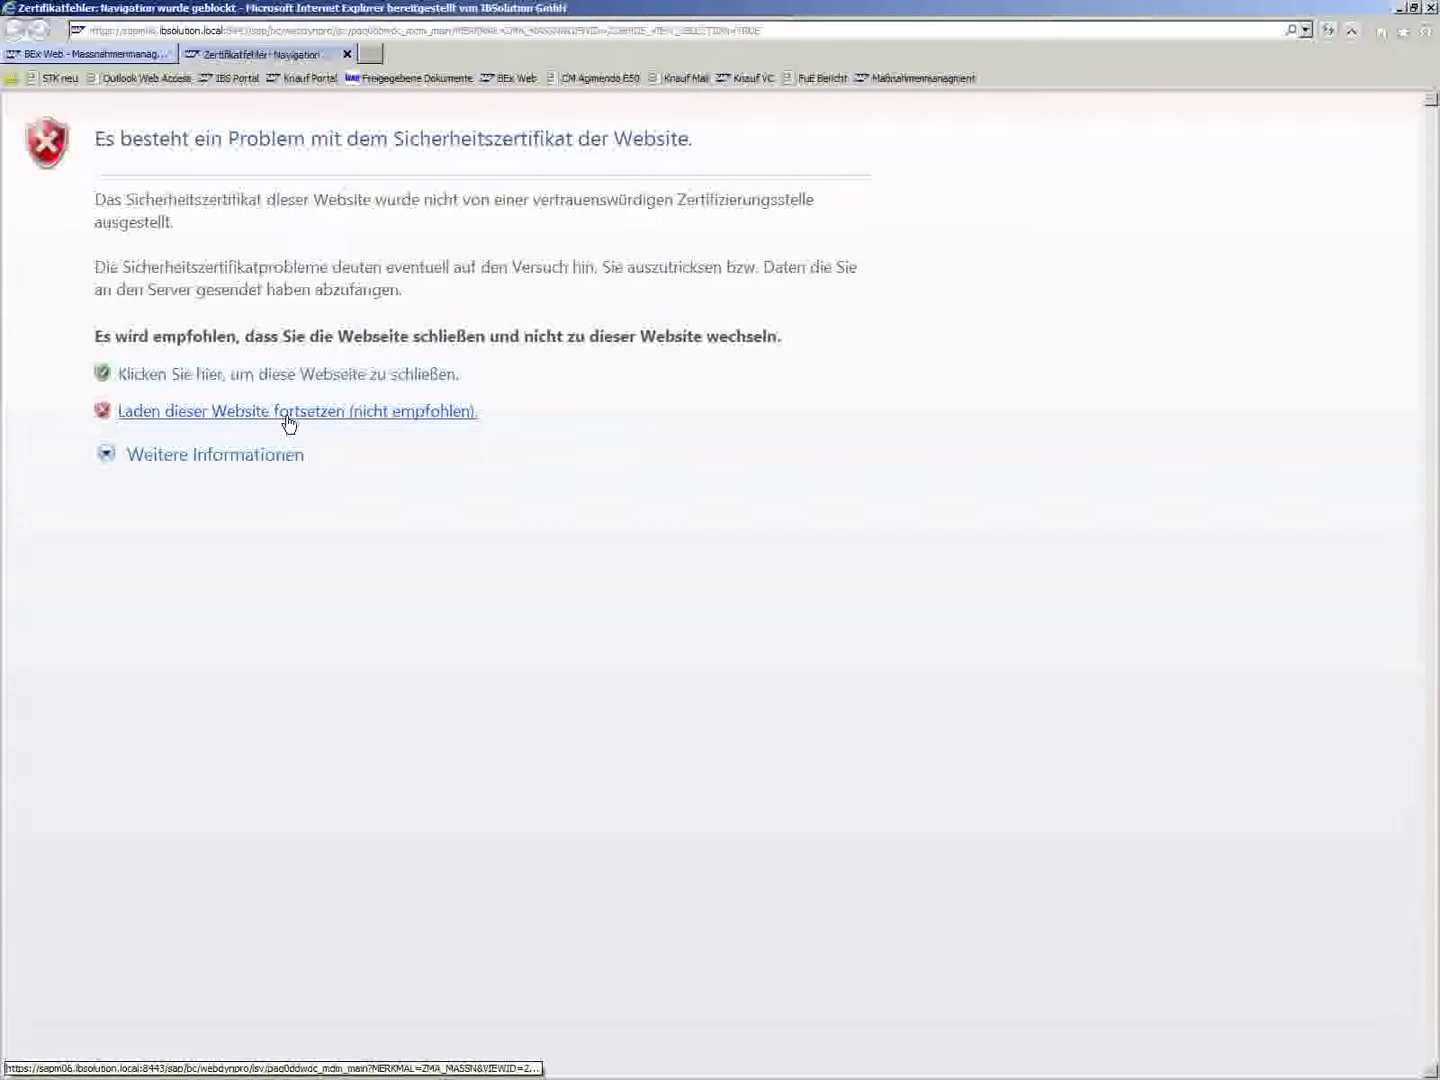
click(289, 421)
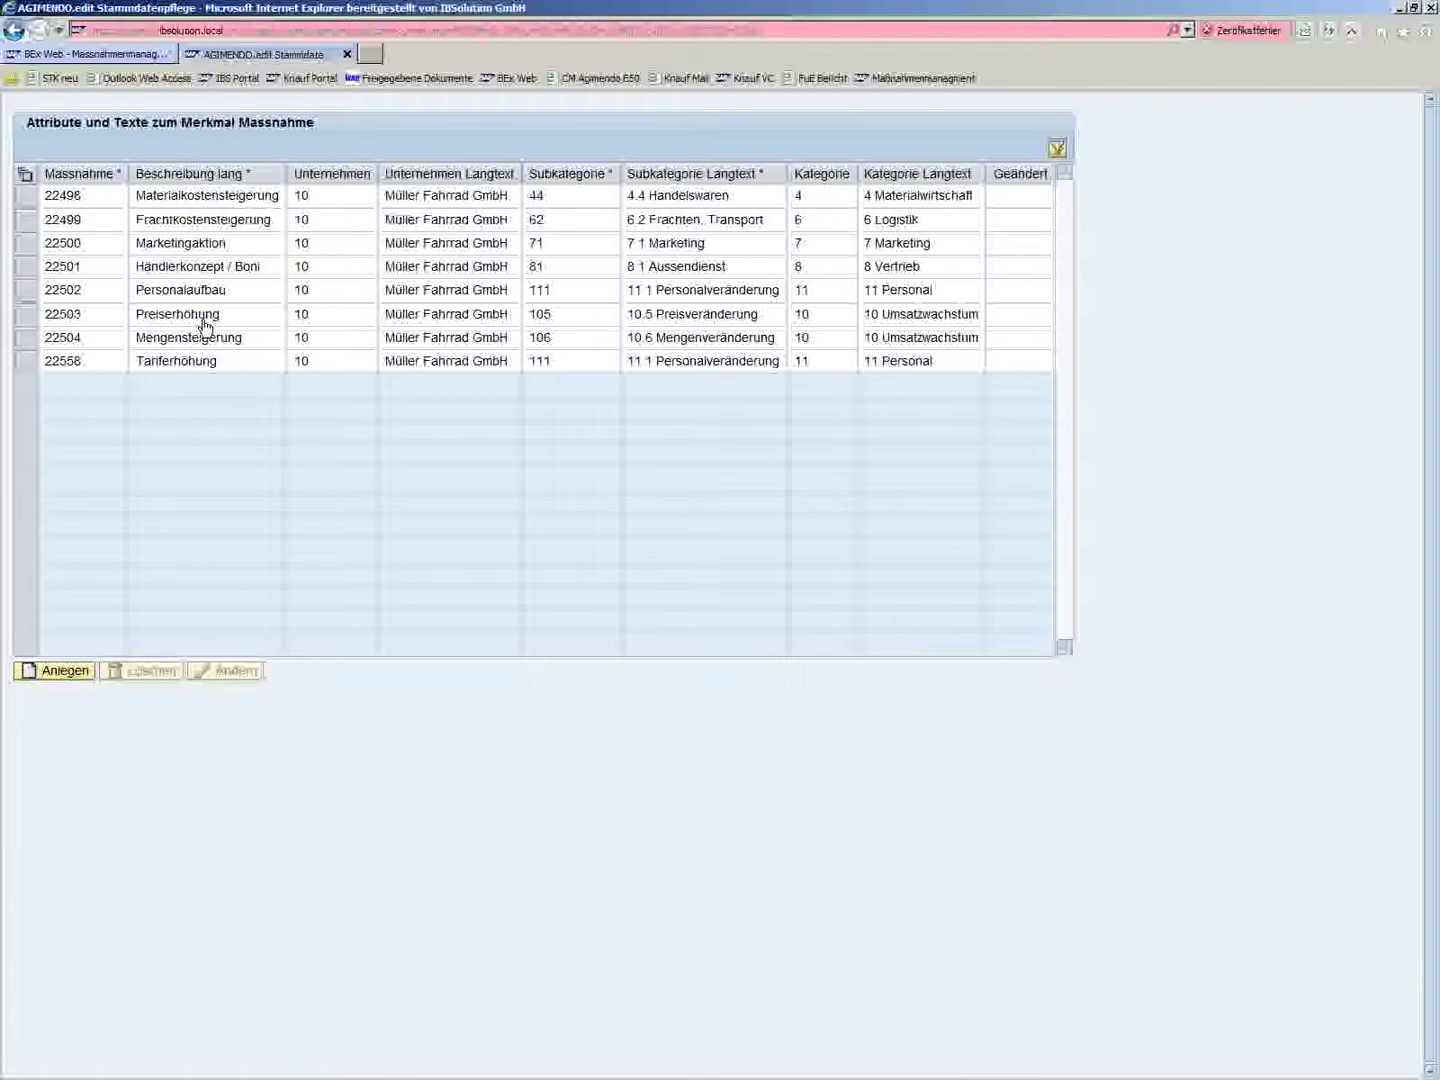
- Start a new measure and enter its long description 'Neuer Großkunde' followed by the customer's name
click(62, 673)
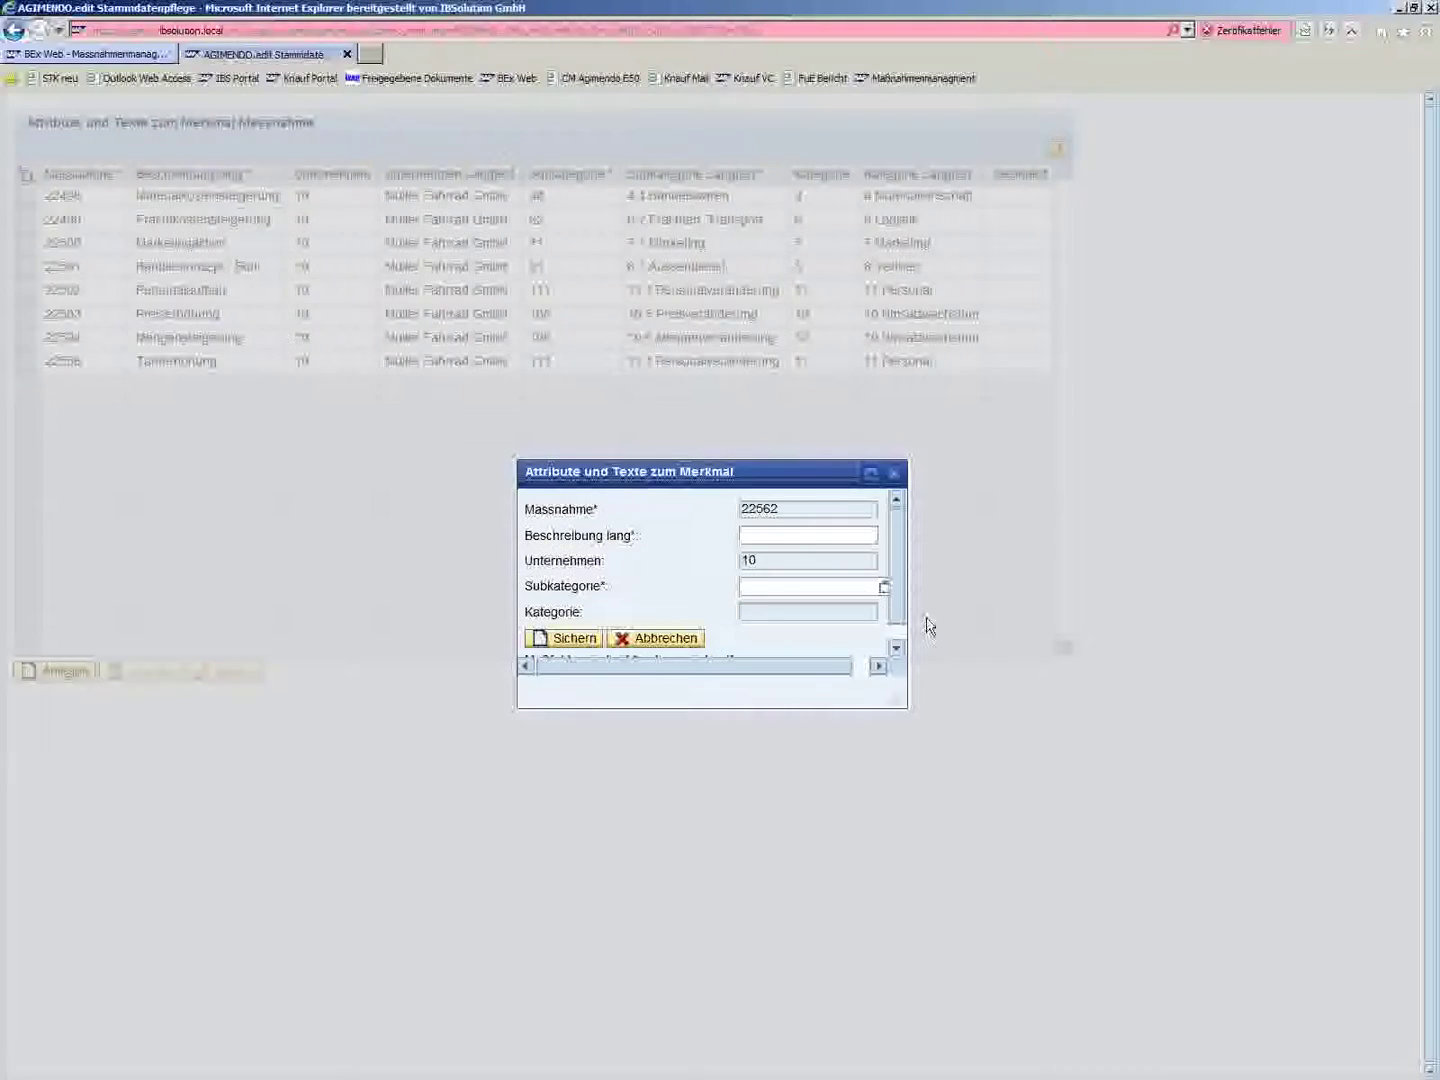
click(900, 630)
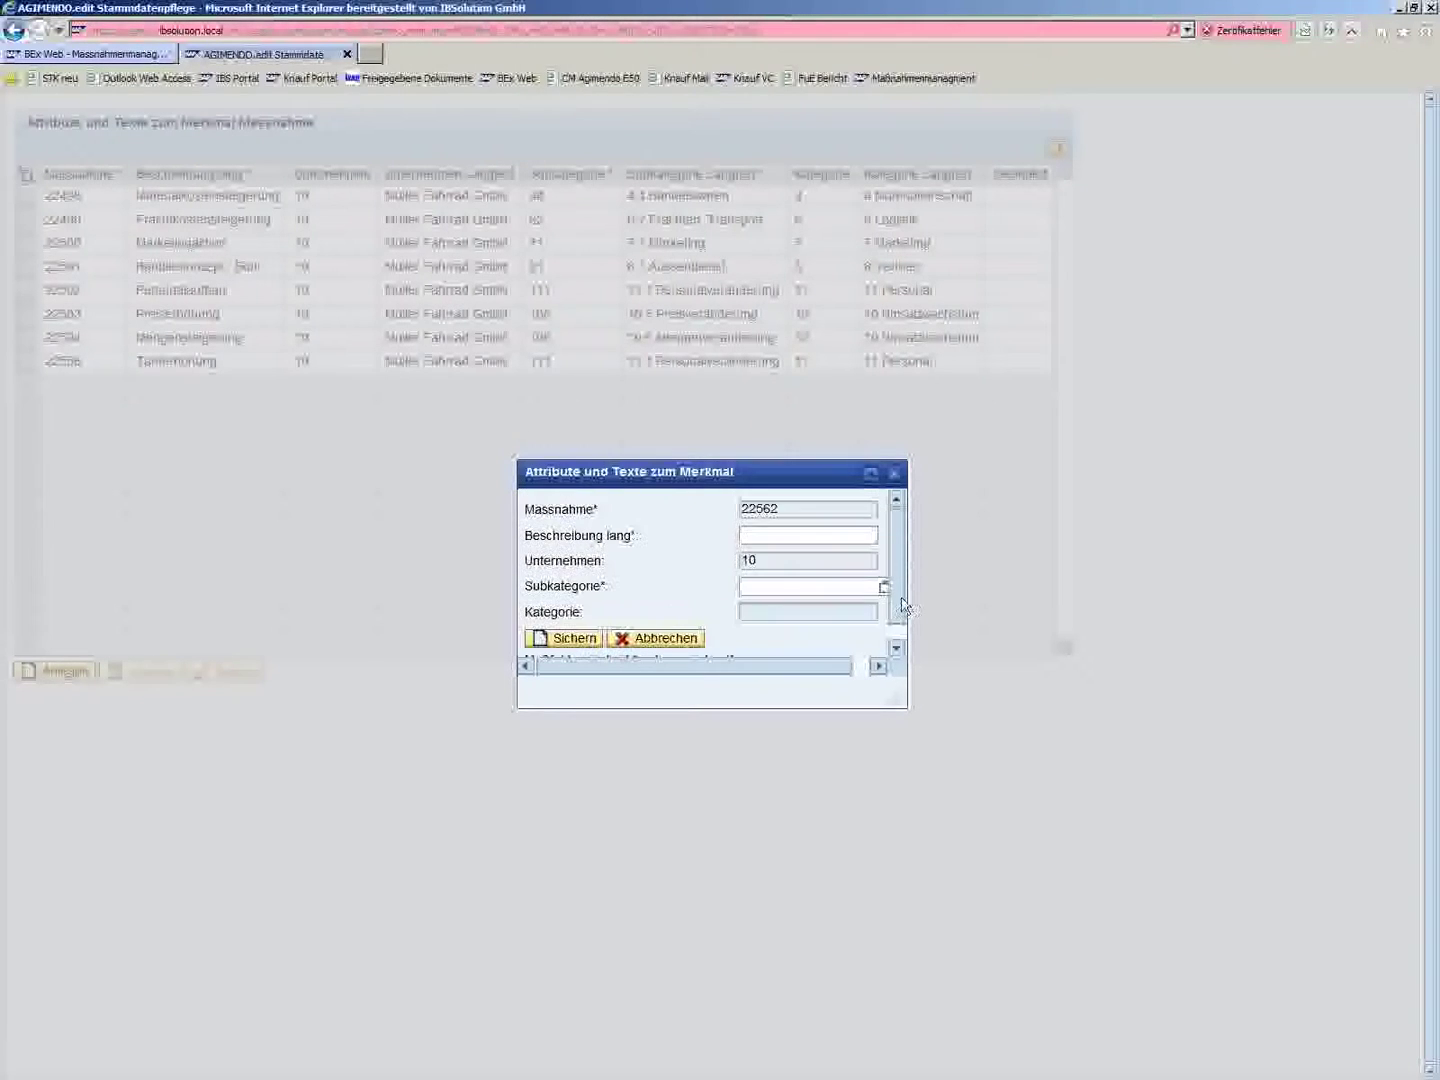
drag(903, 705, 965, 766)
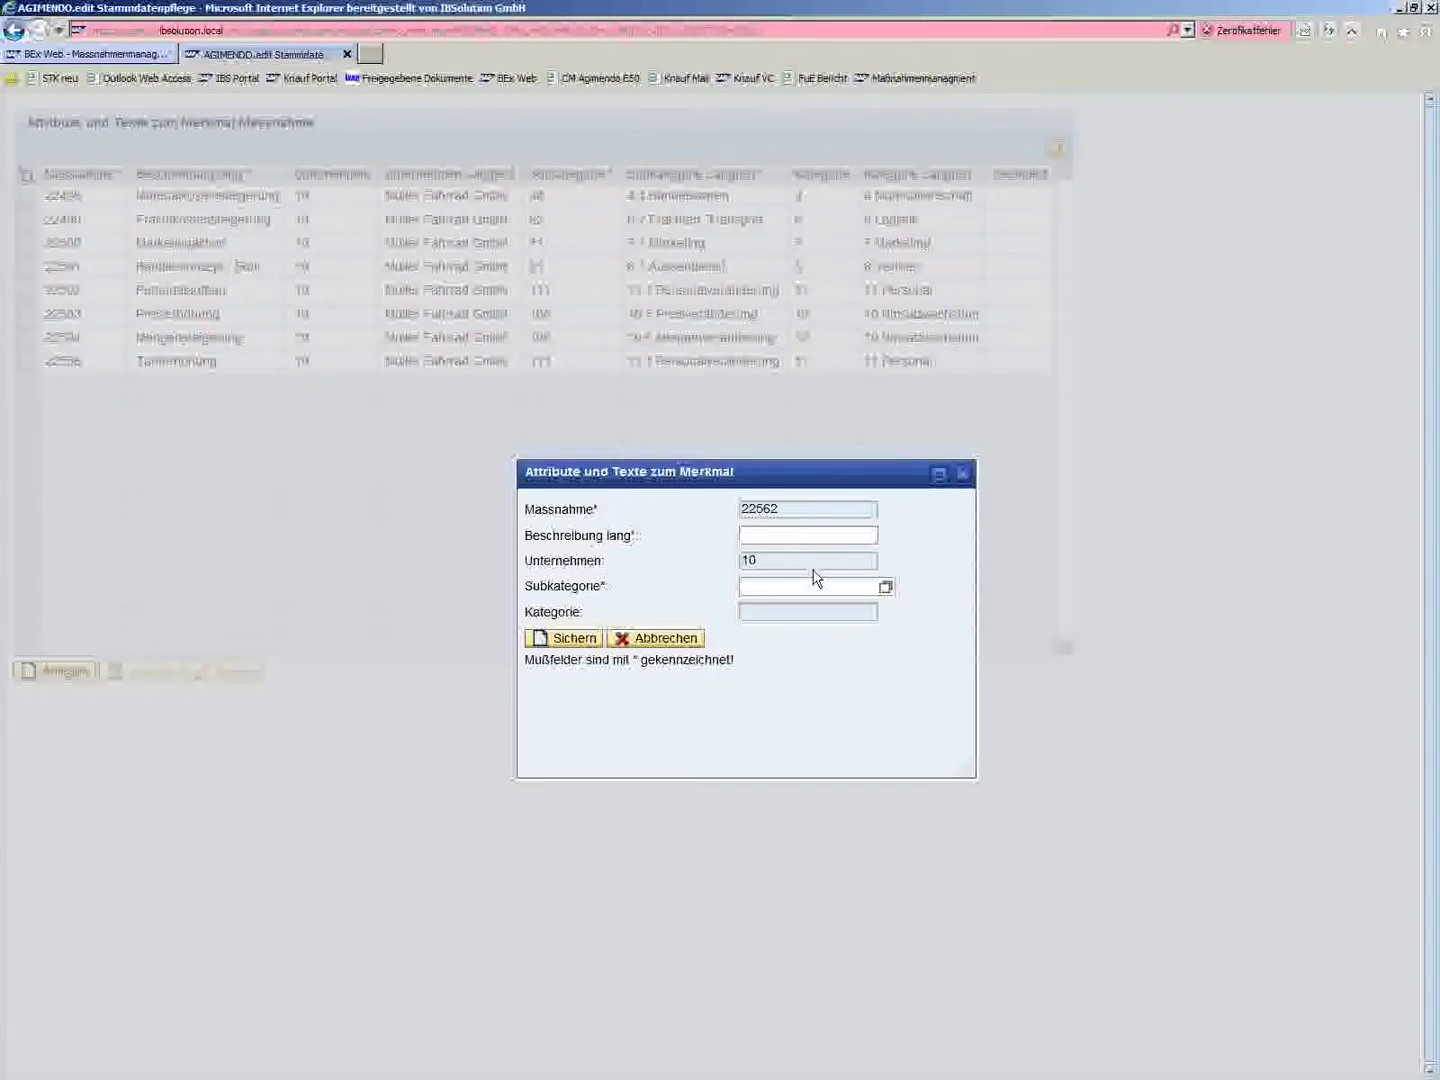
click(784, 538)
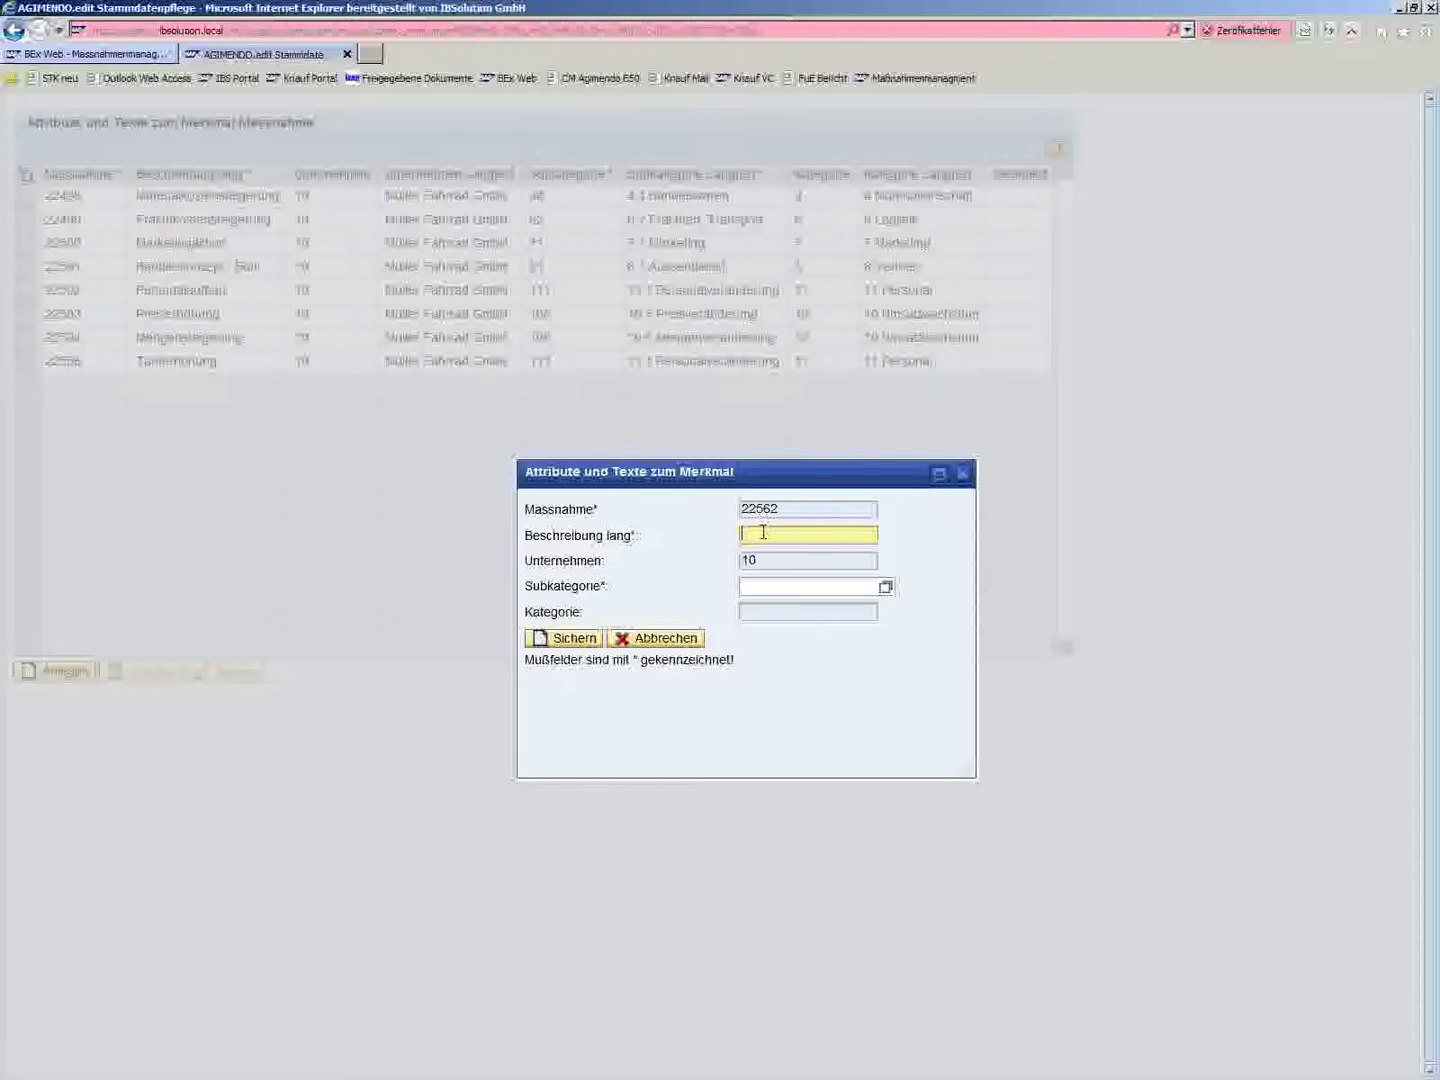
text(Neu)
text(er Großkunde)
- Assign subcategory 106 (10.6 Mengenveränderung) from the value help and save measure 22562
click(782, 591)
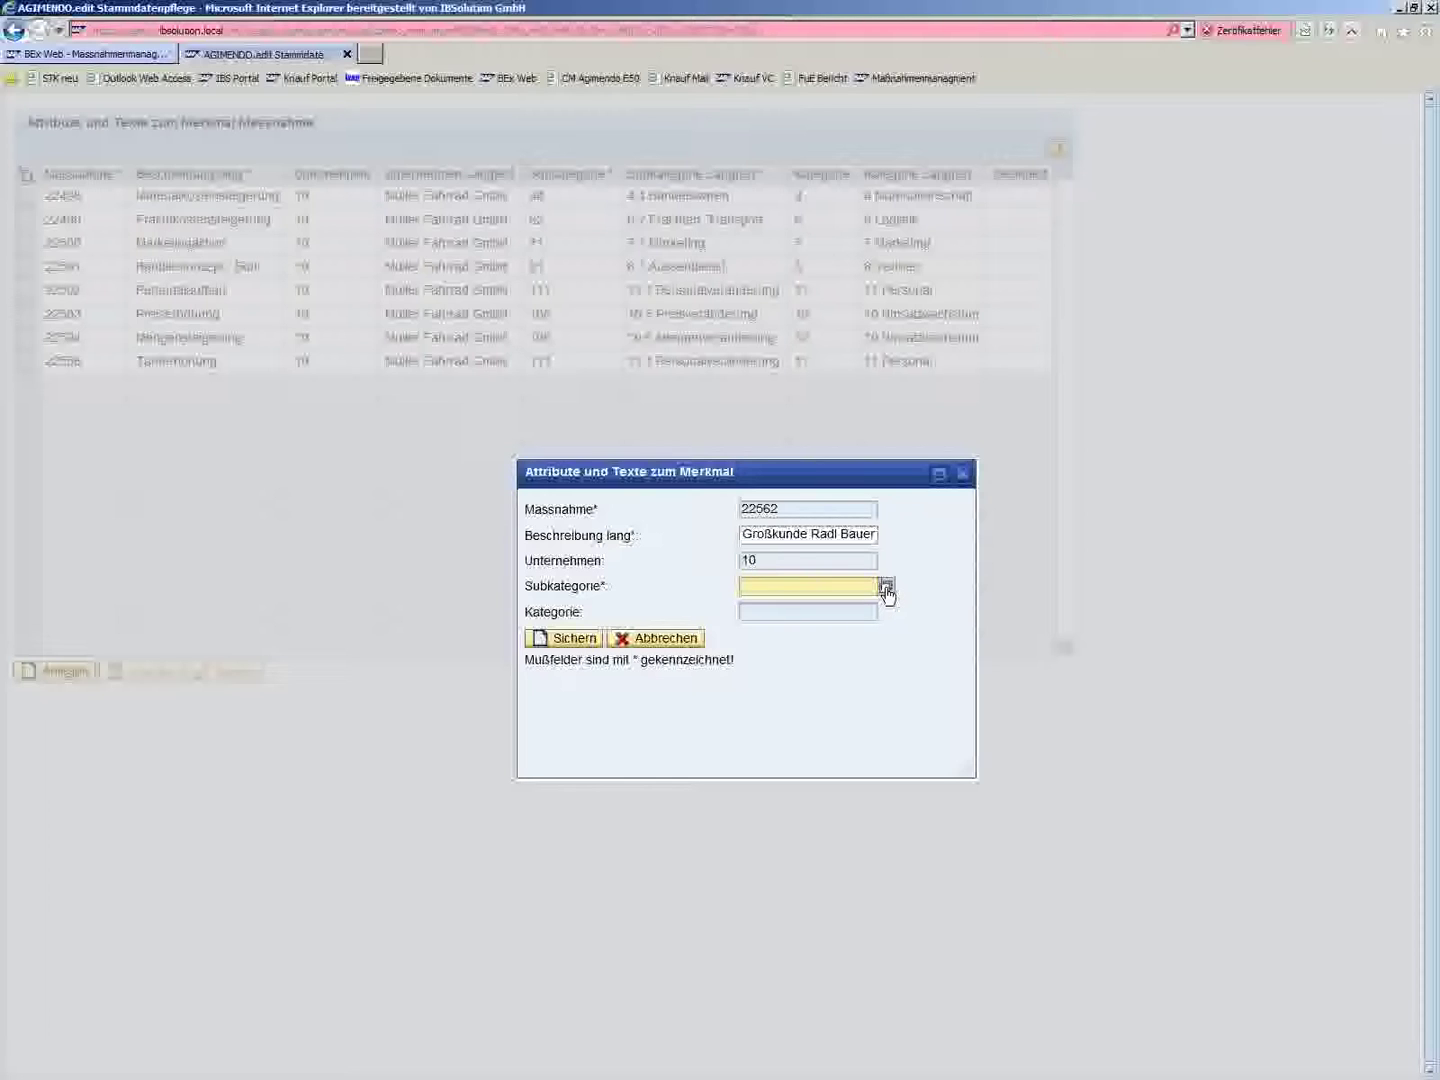
click(886, 588)
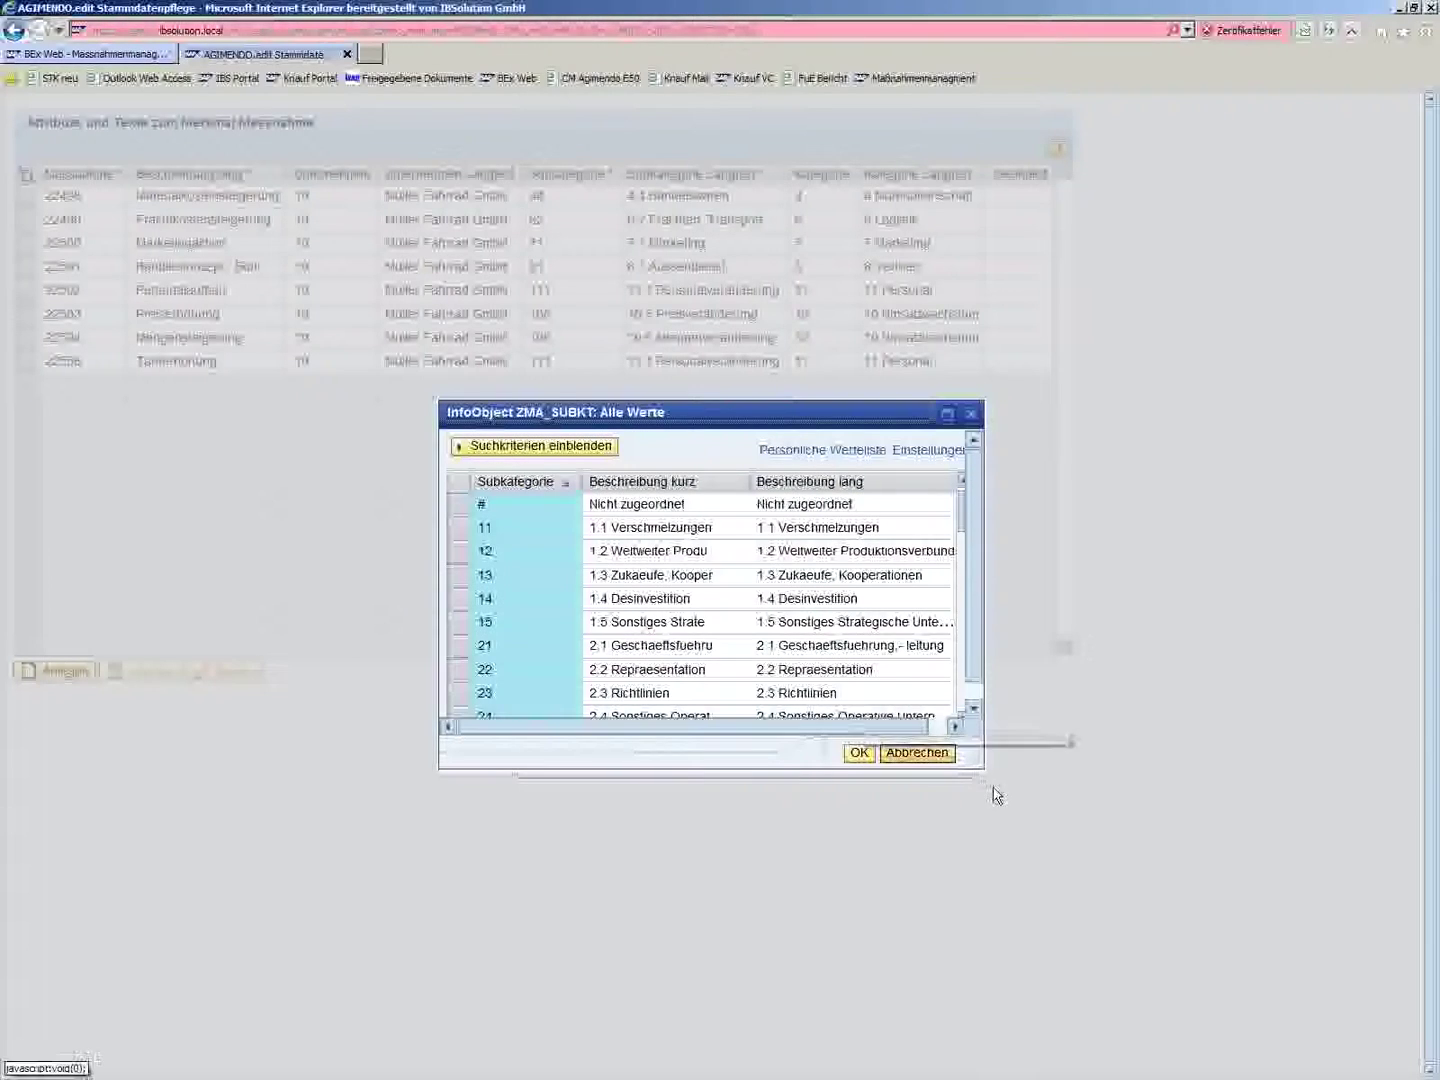
click(972, 697)
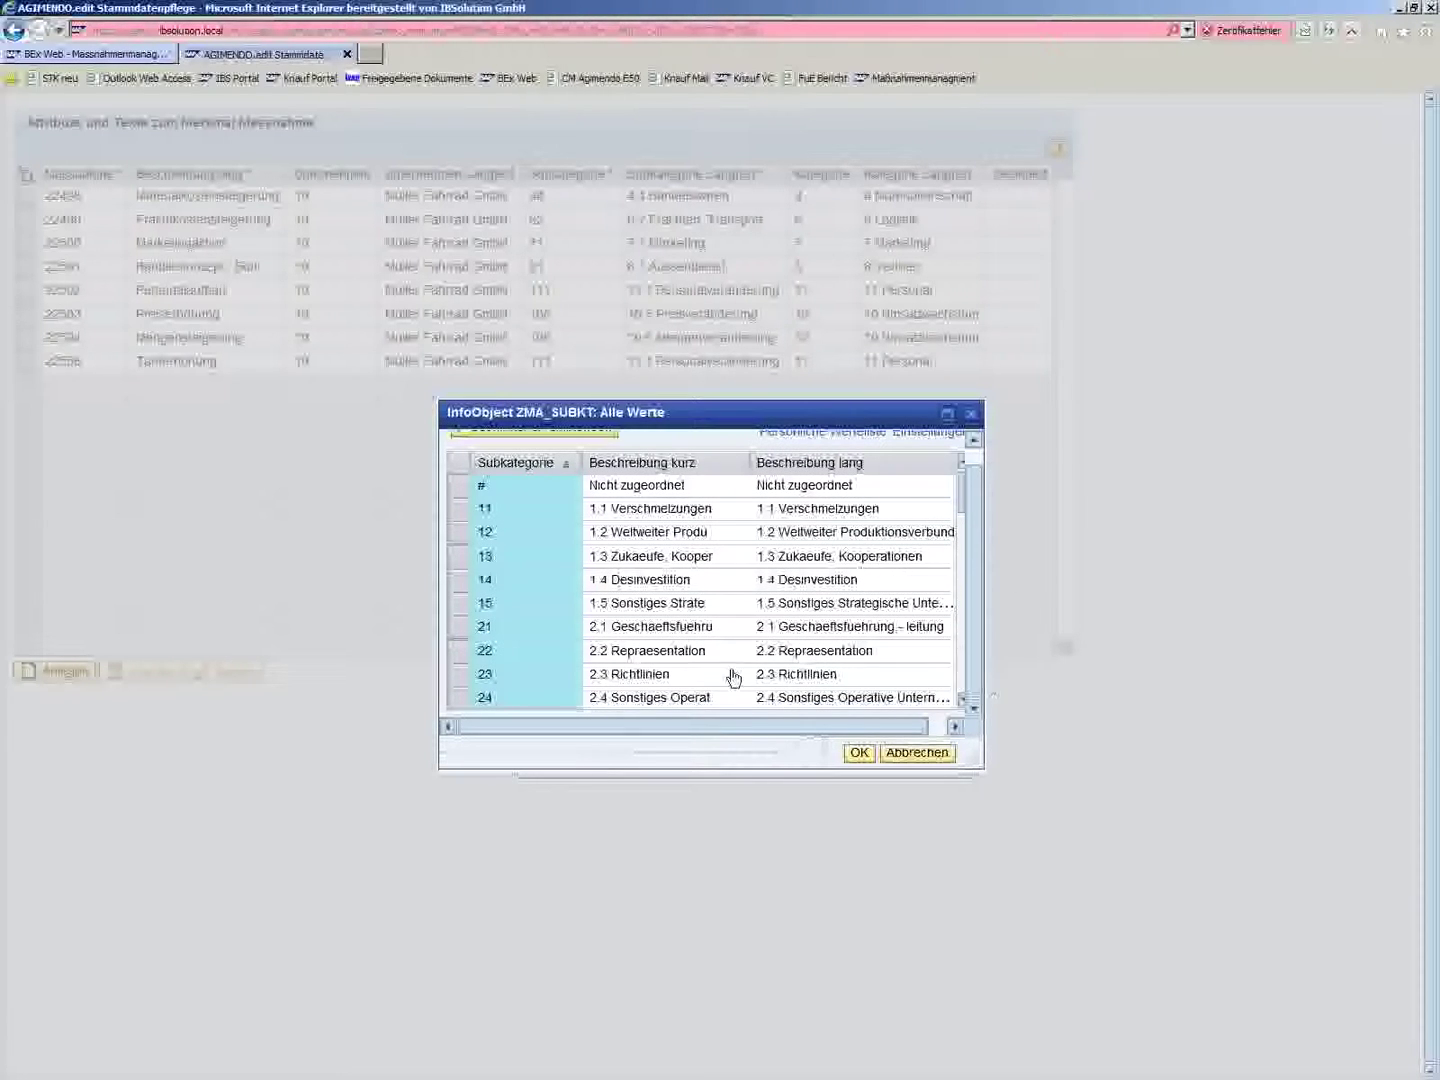
drag(985, 783, 1097, 916)
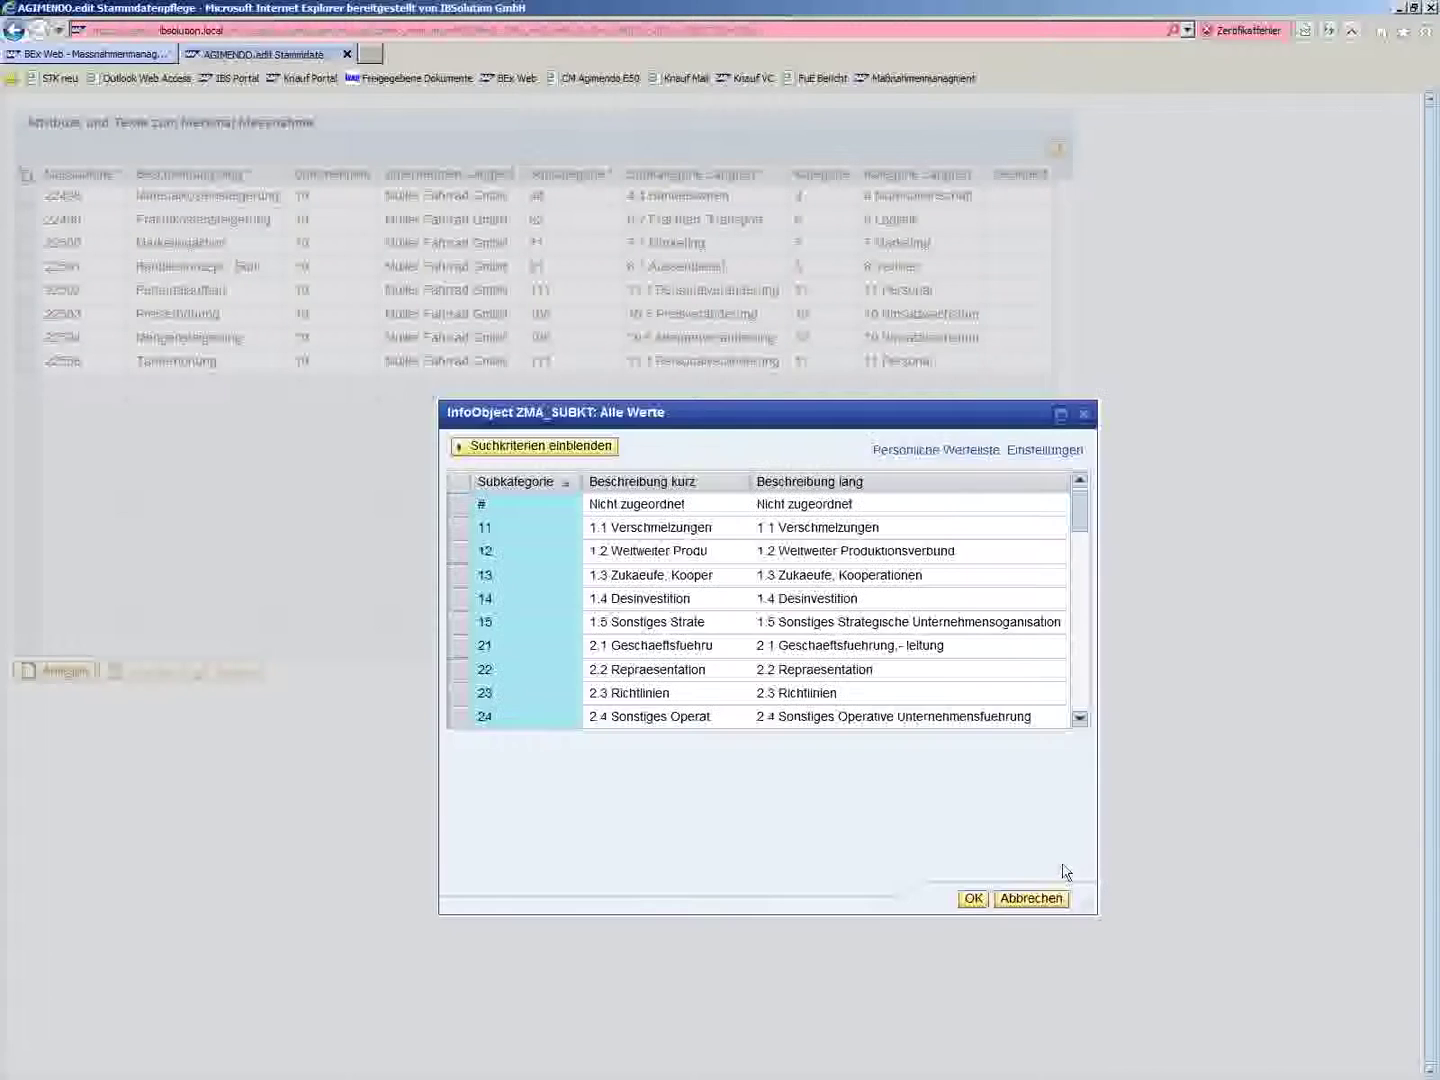
click(1082, 703)
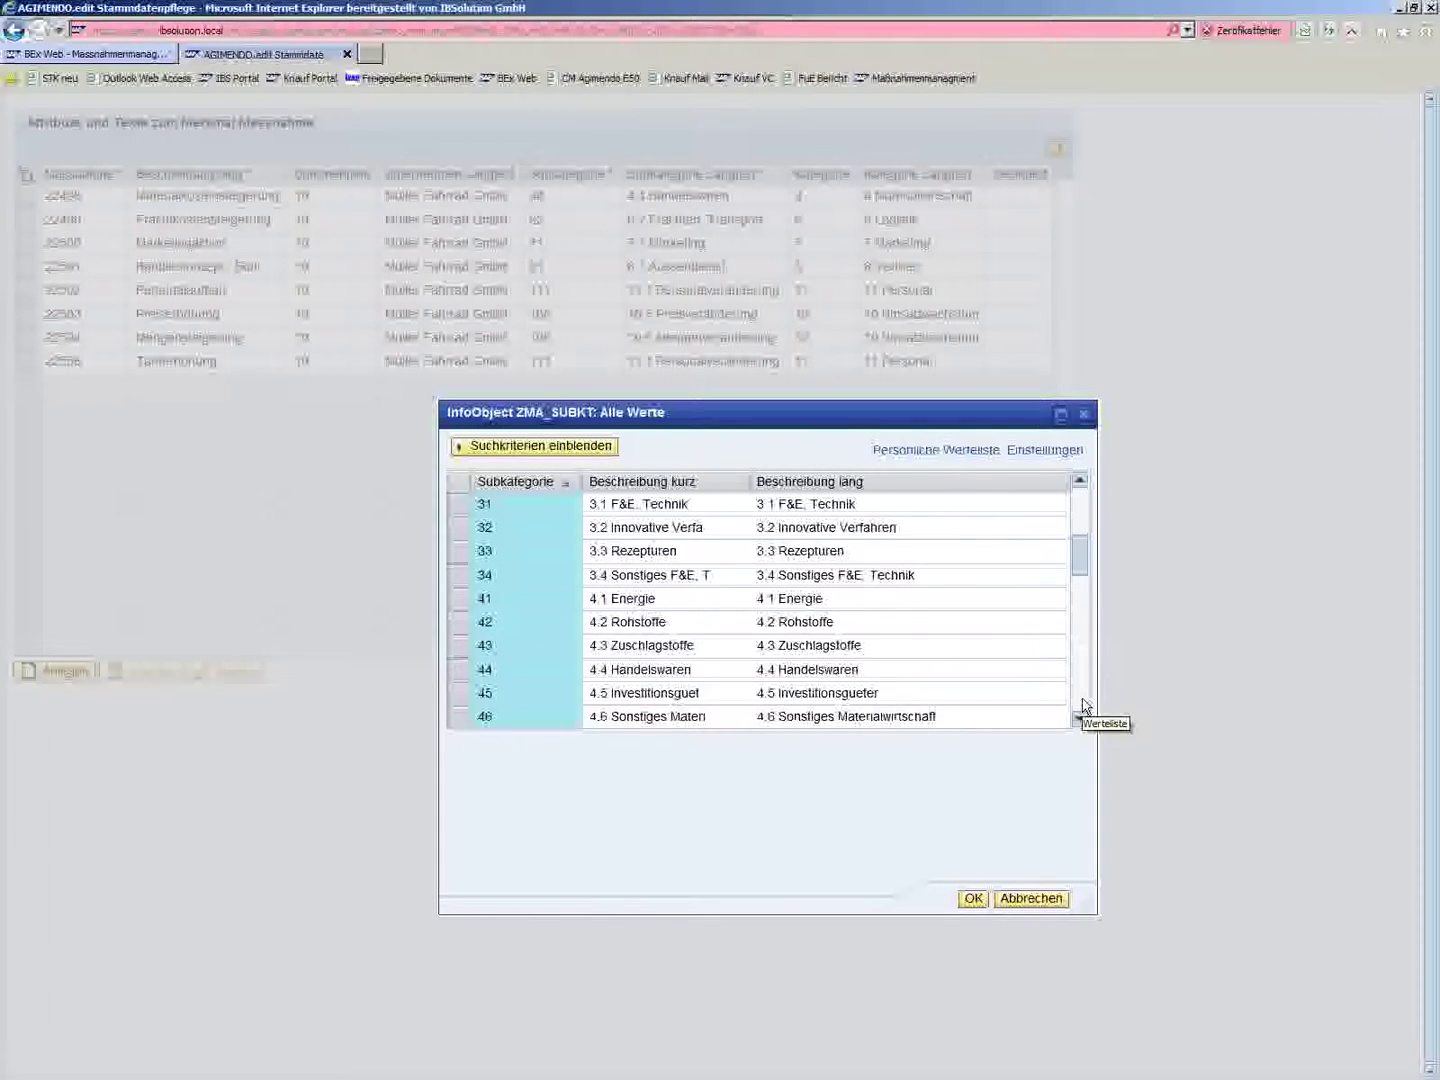
click(1082, 703)
click(1082, 703)
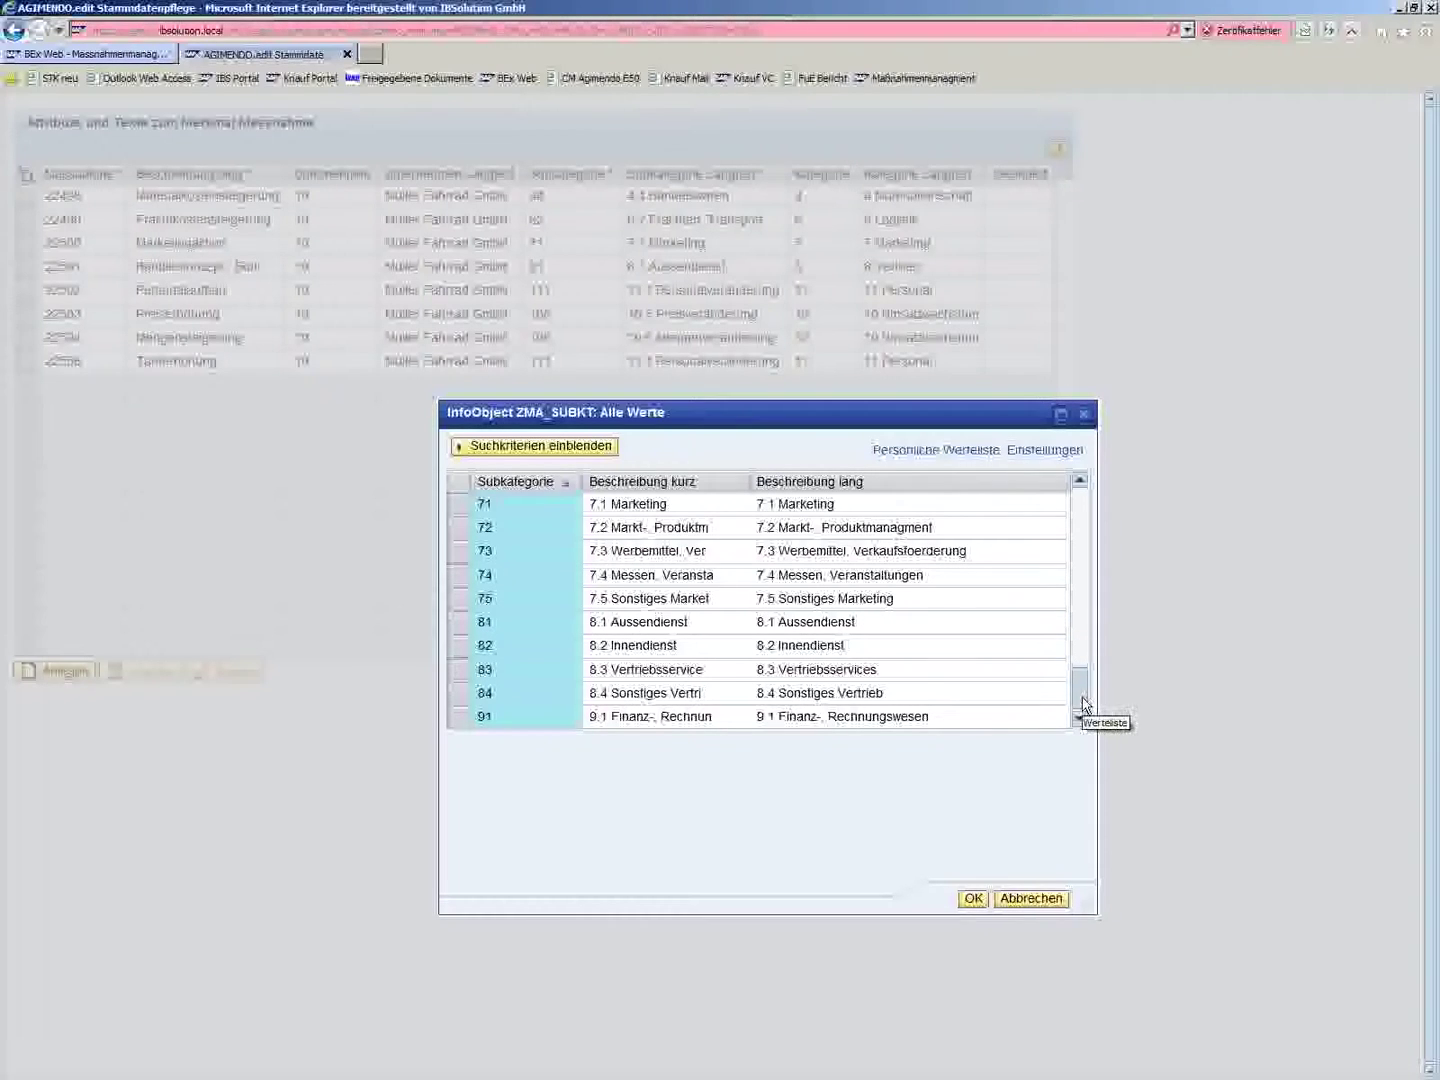
click(1082, 703)
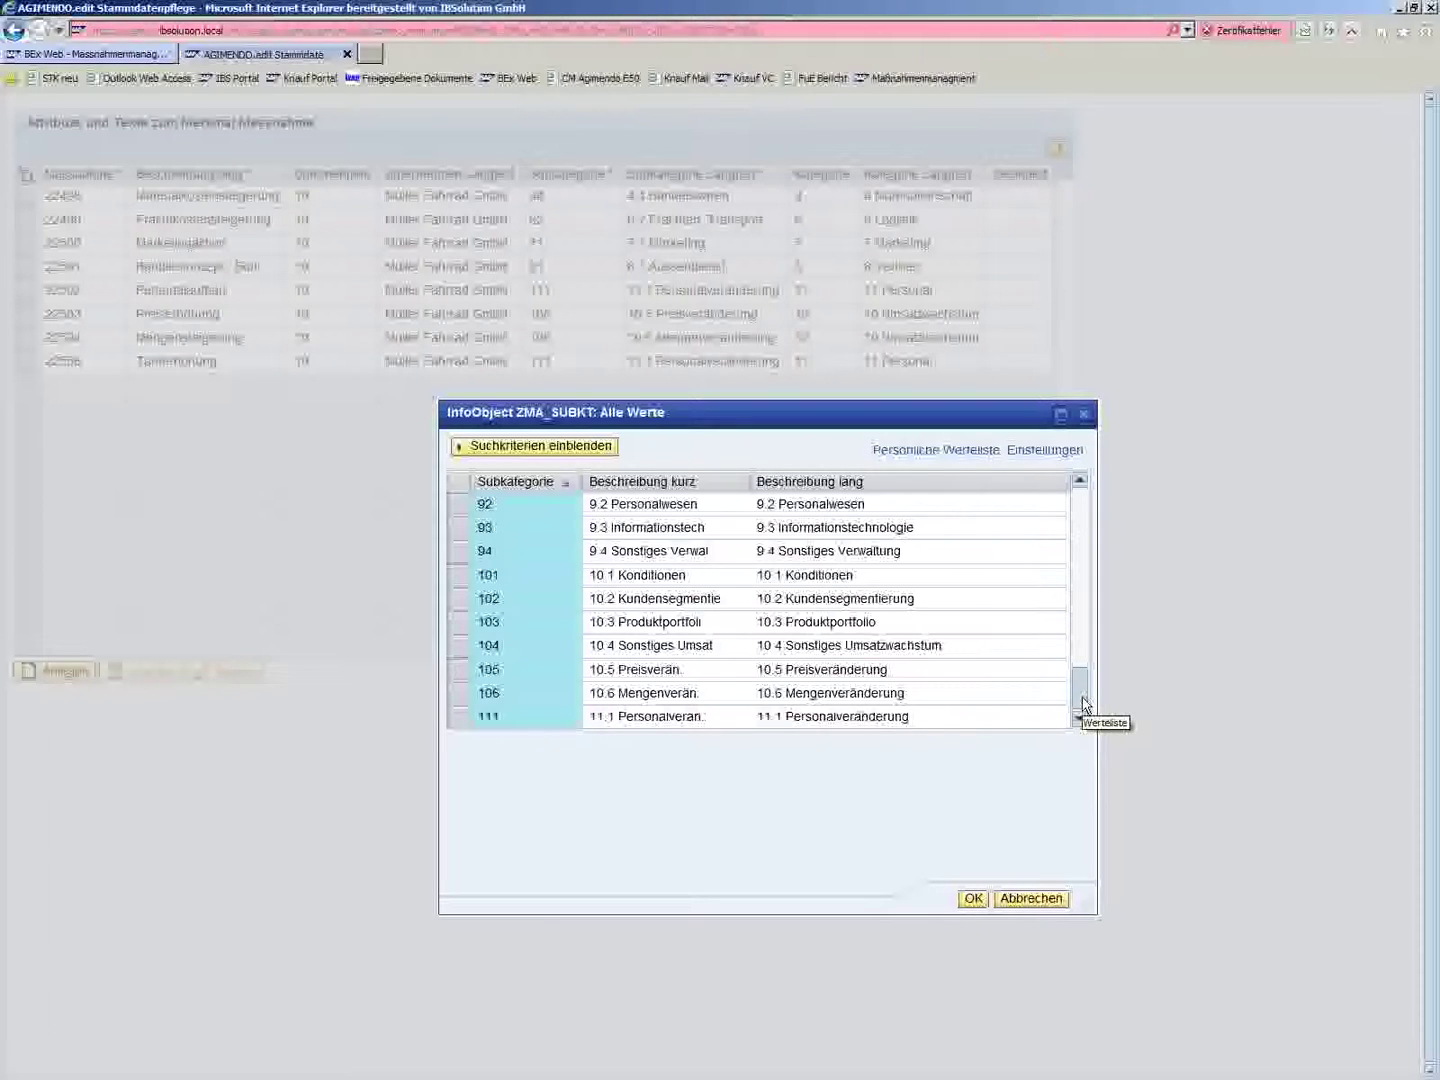
click(460, 695)
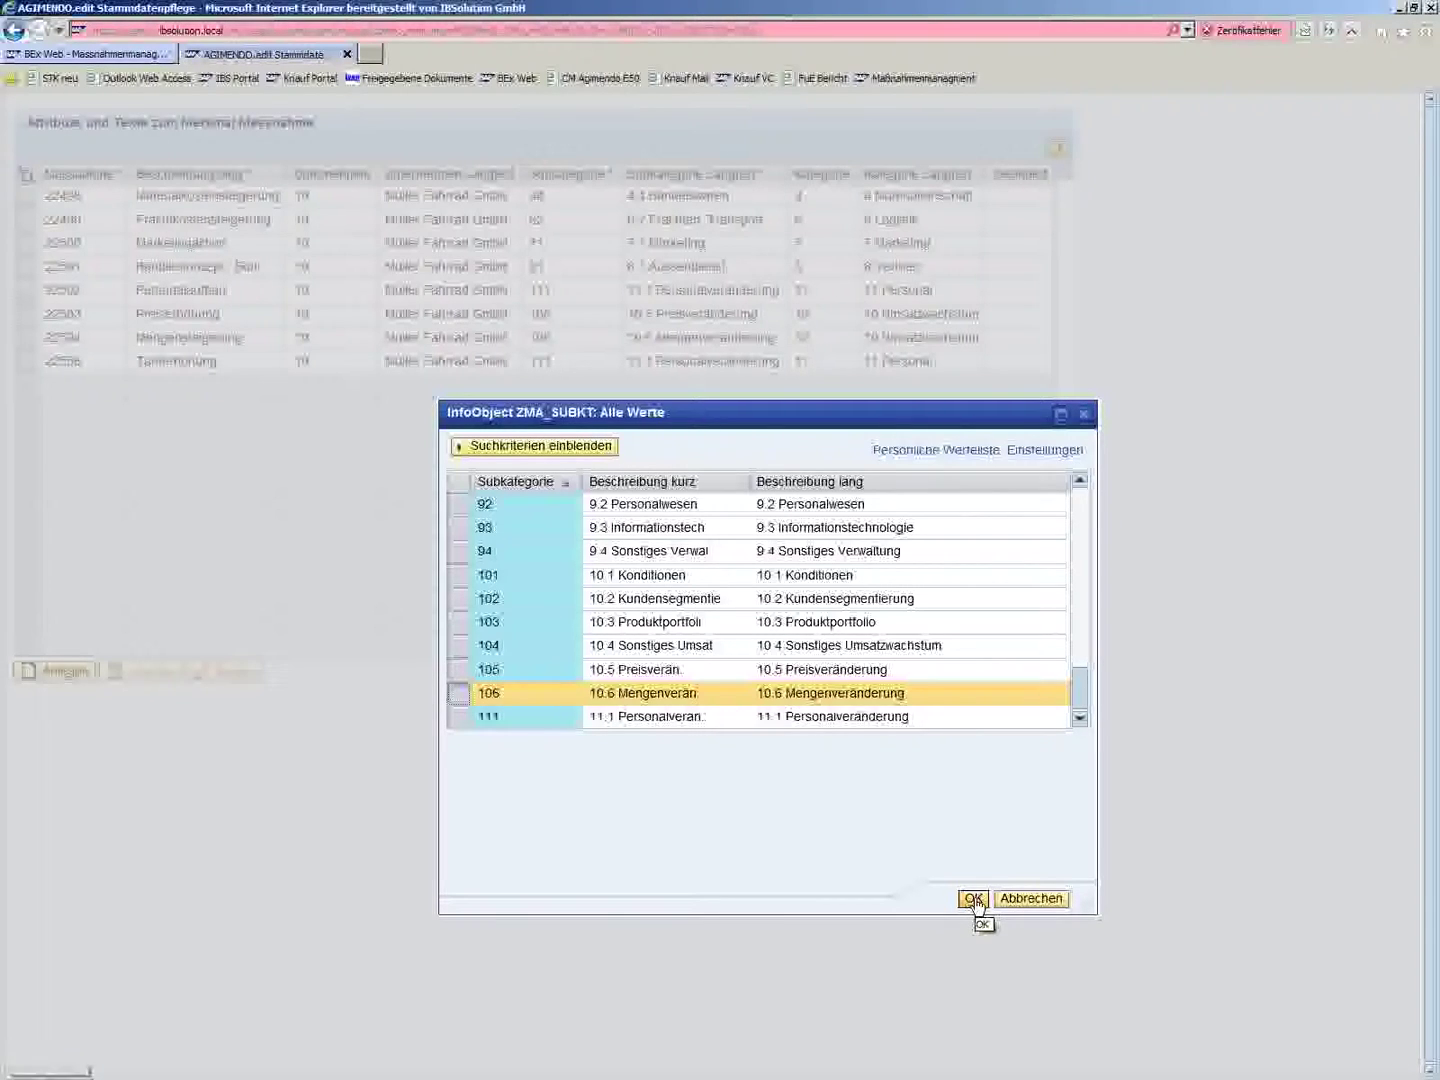
click(974, 900)
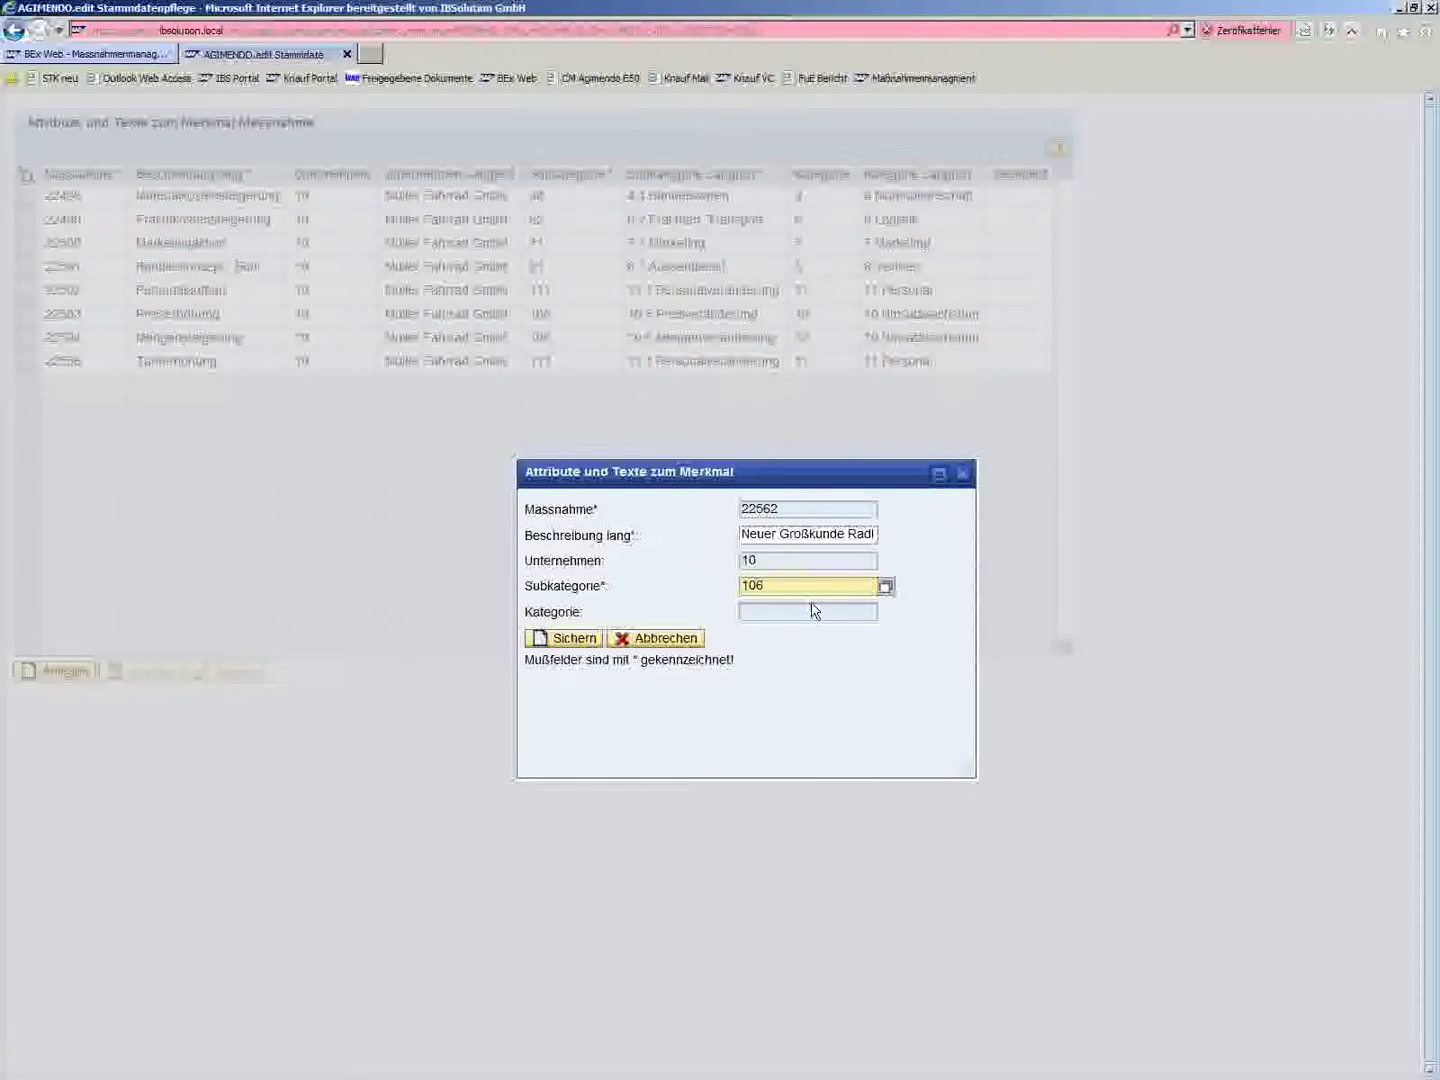
click(570, 640)
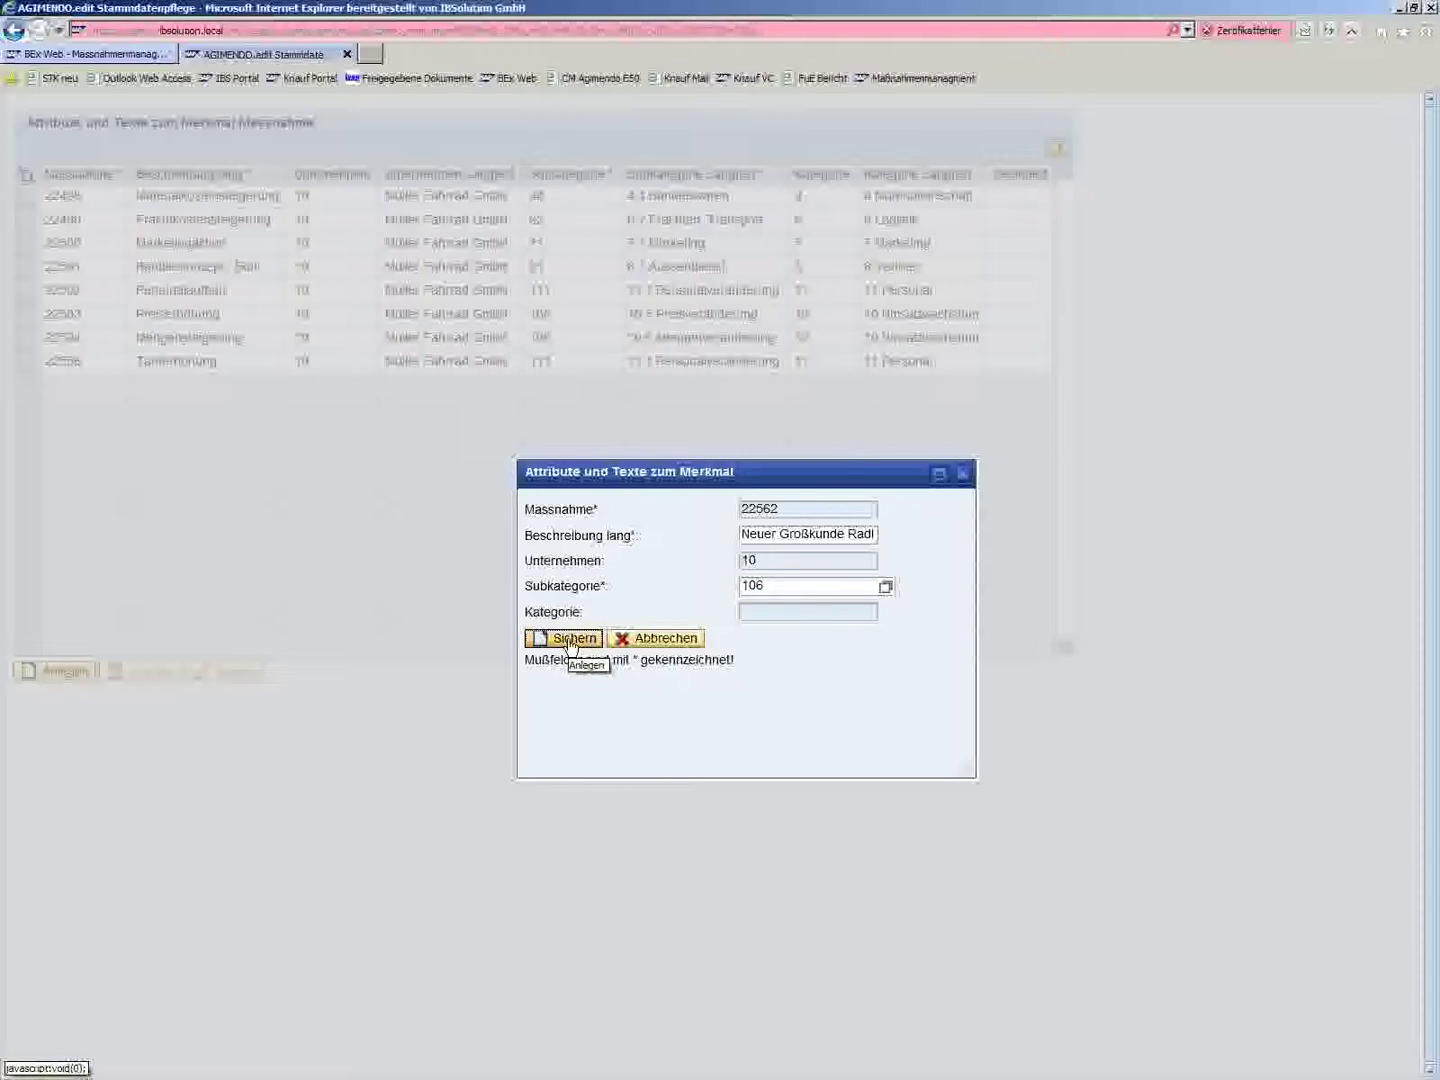
click(570, 640)
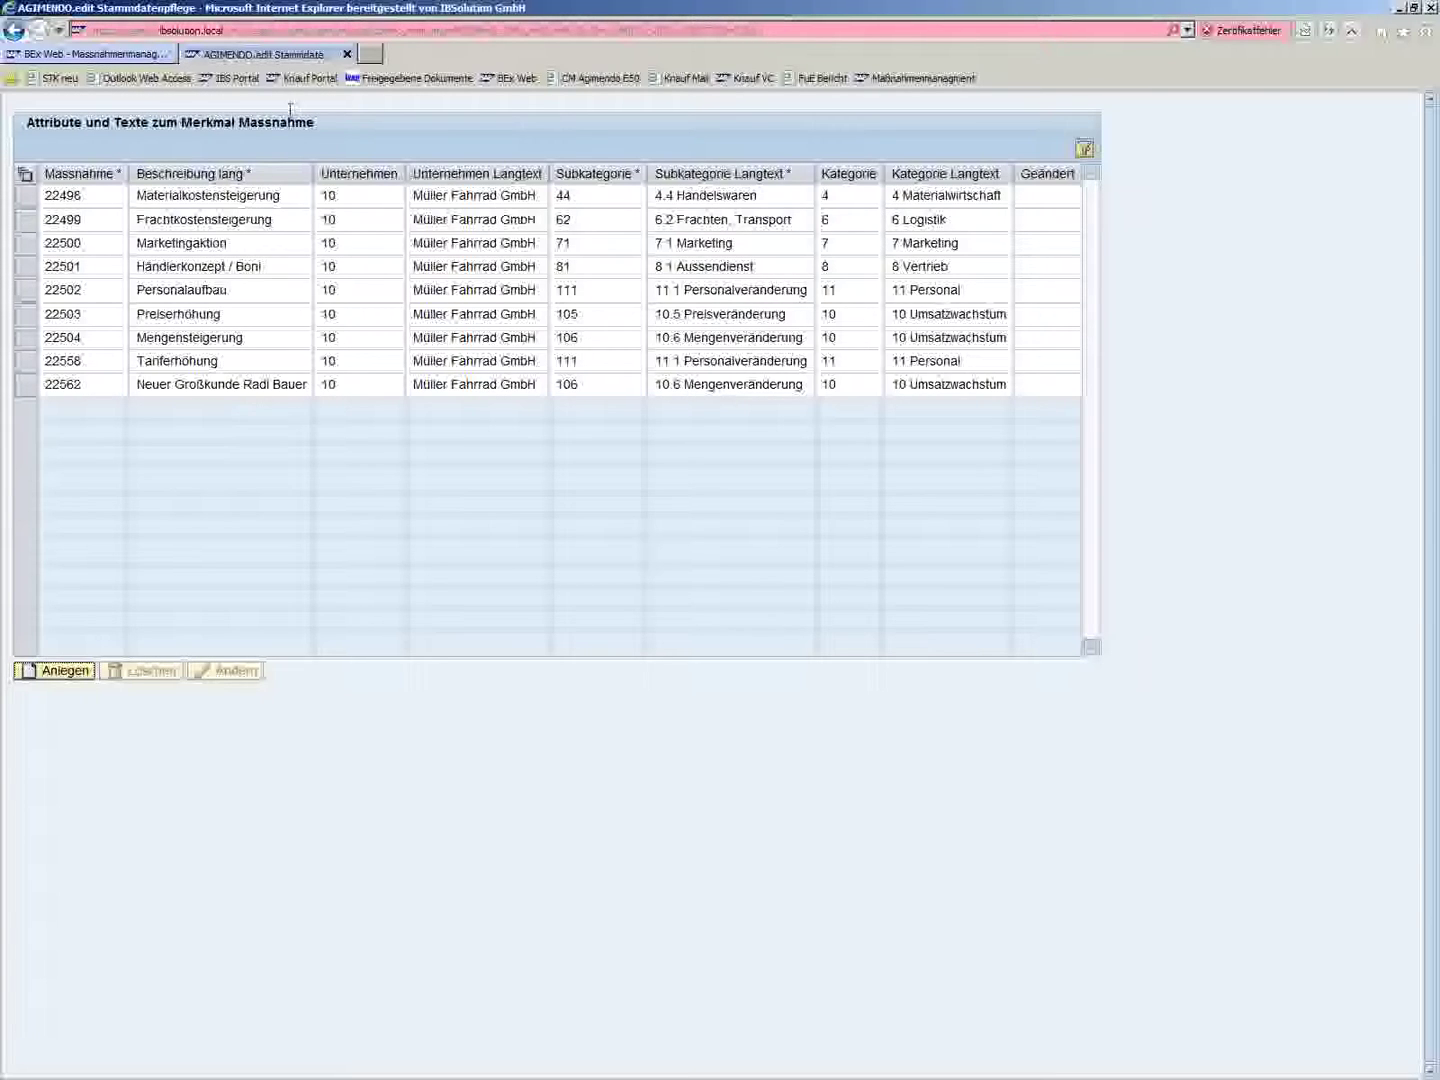
- Refresh the planning report and save a Vorschau 5+7 forecast of 500.000,00 for measure 22562
click(66, 55)
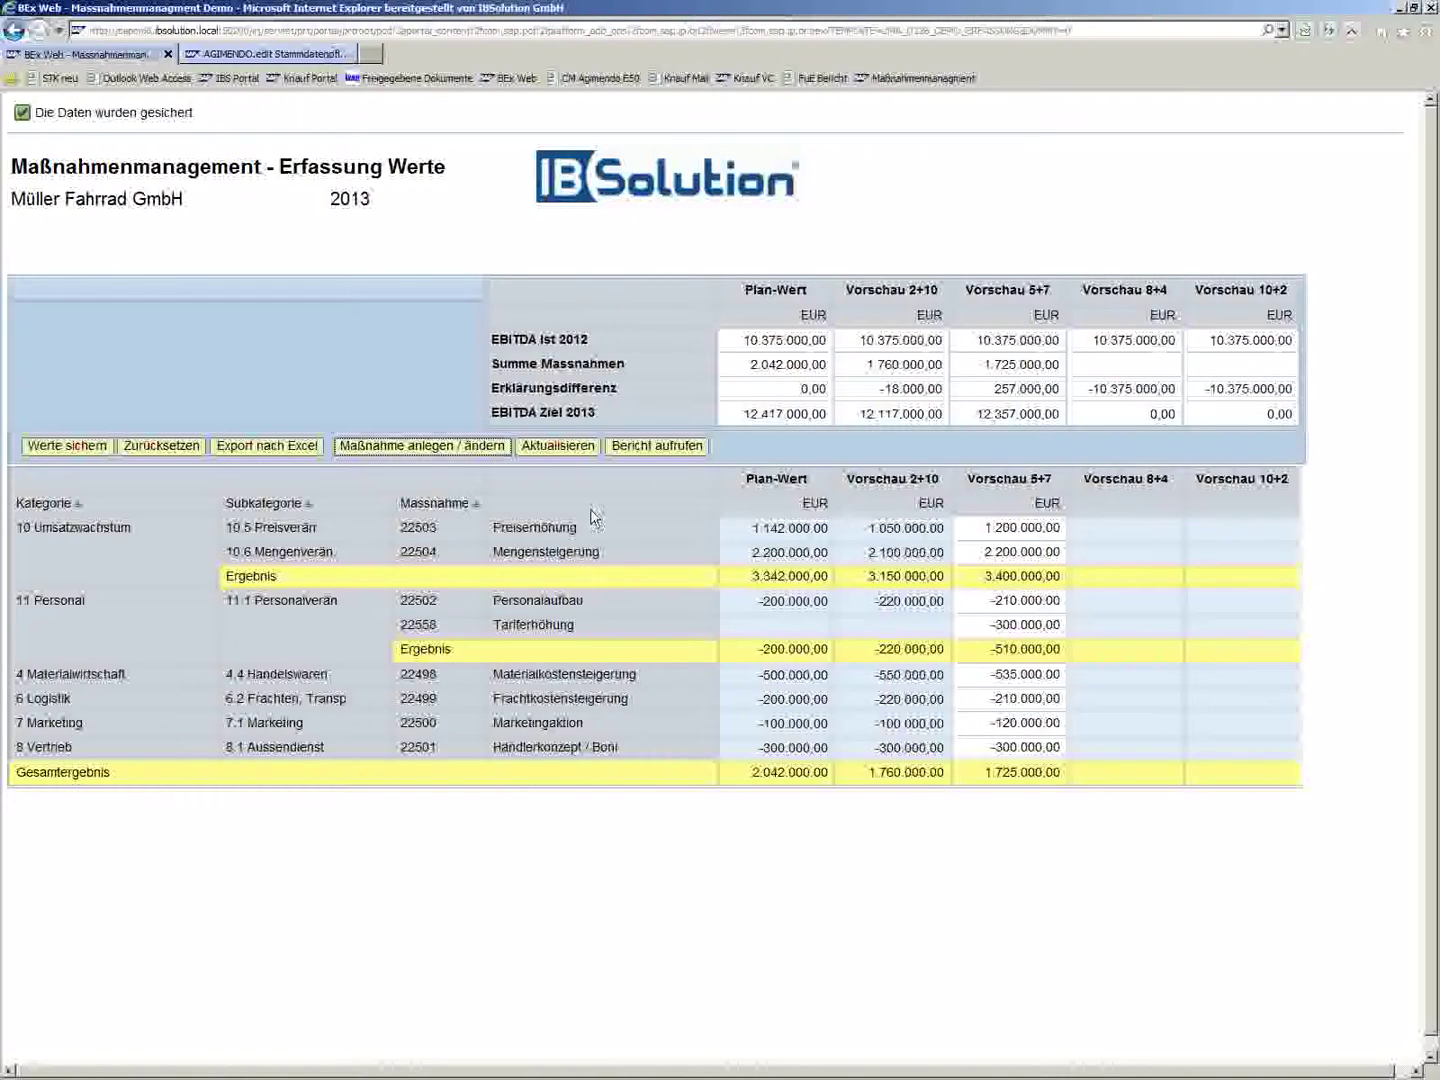
click(563, 453)
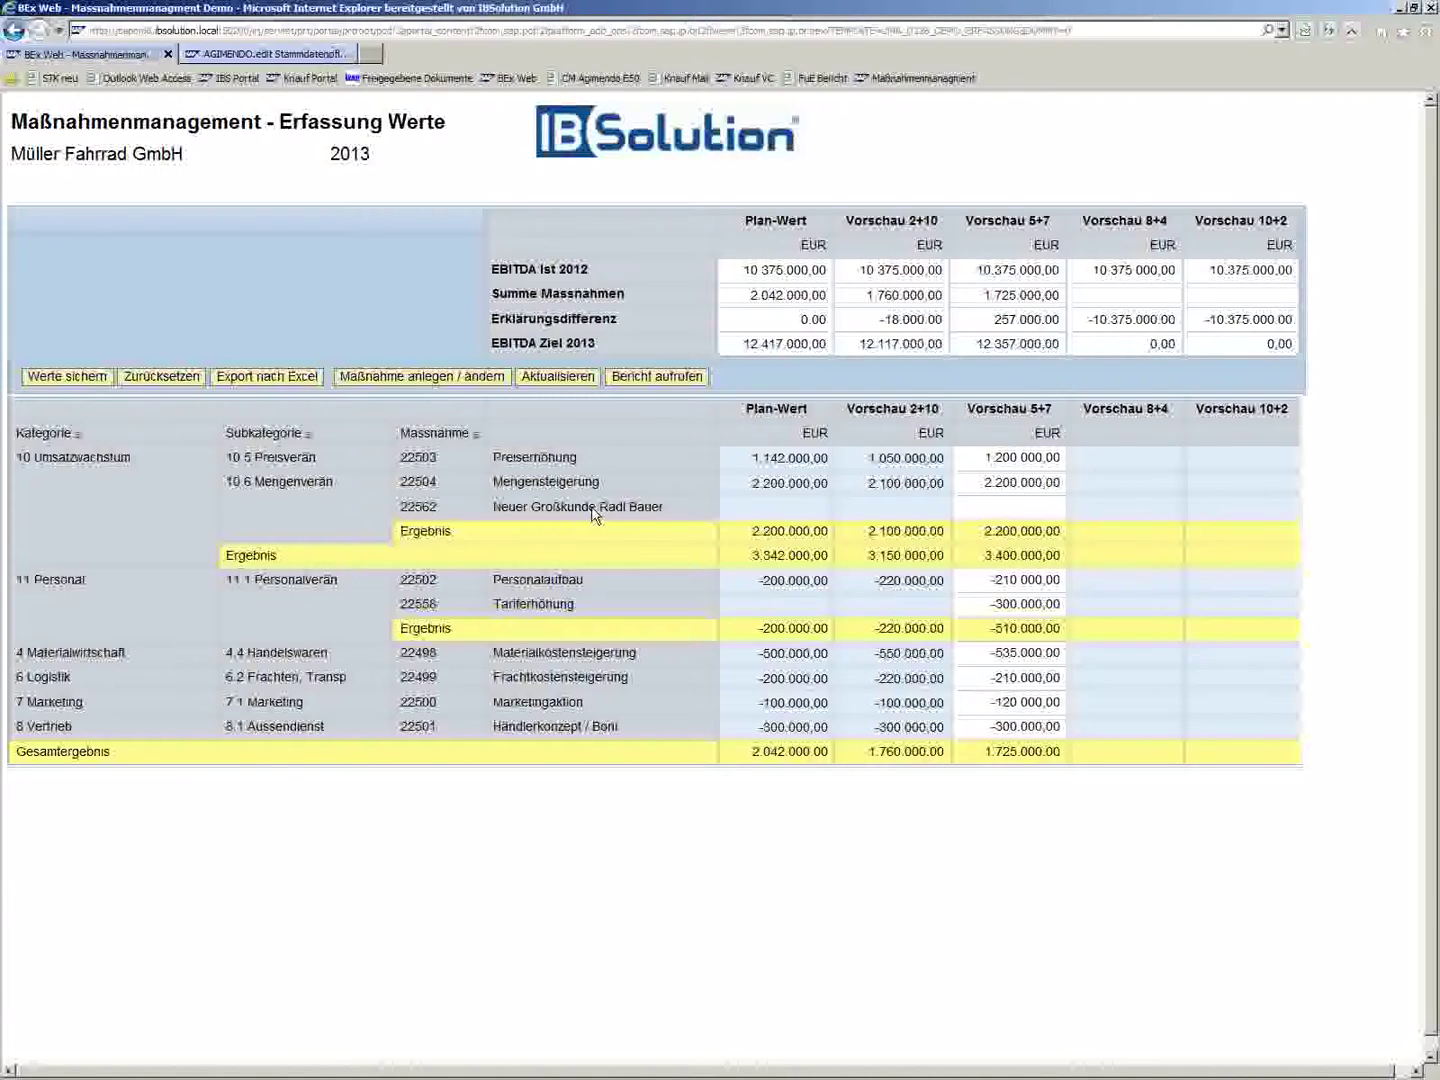
click(990, 507)
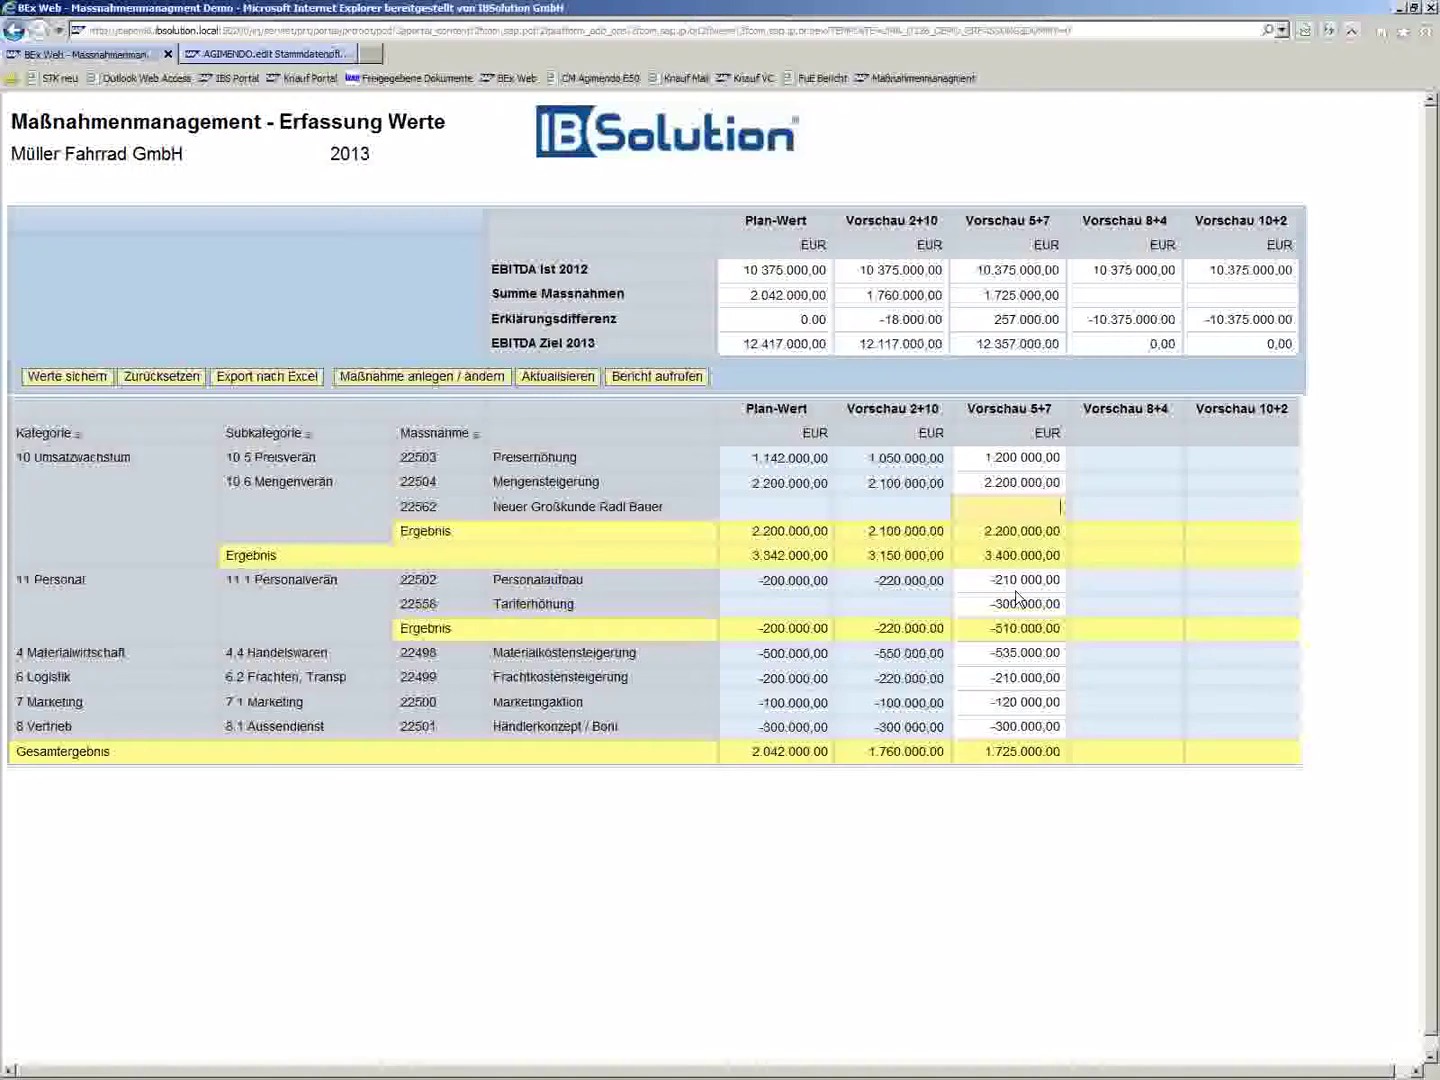
text(00)
key(BackSpace)
key(BackSpace)
key(BackSpace)
text(500)
text(00)
click(66, 378)
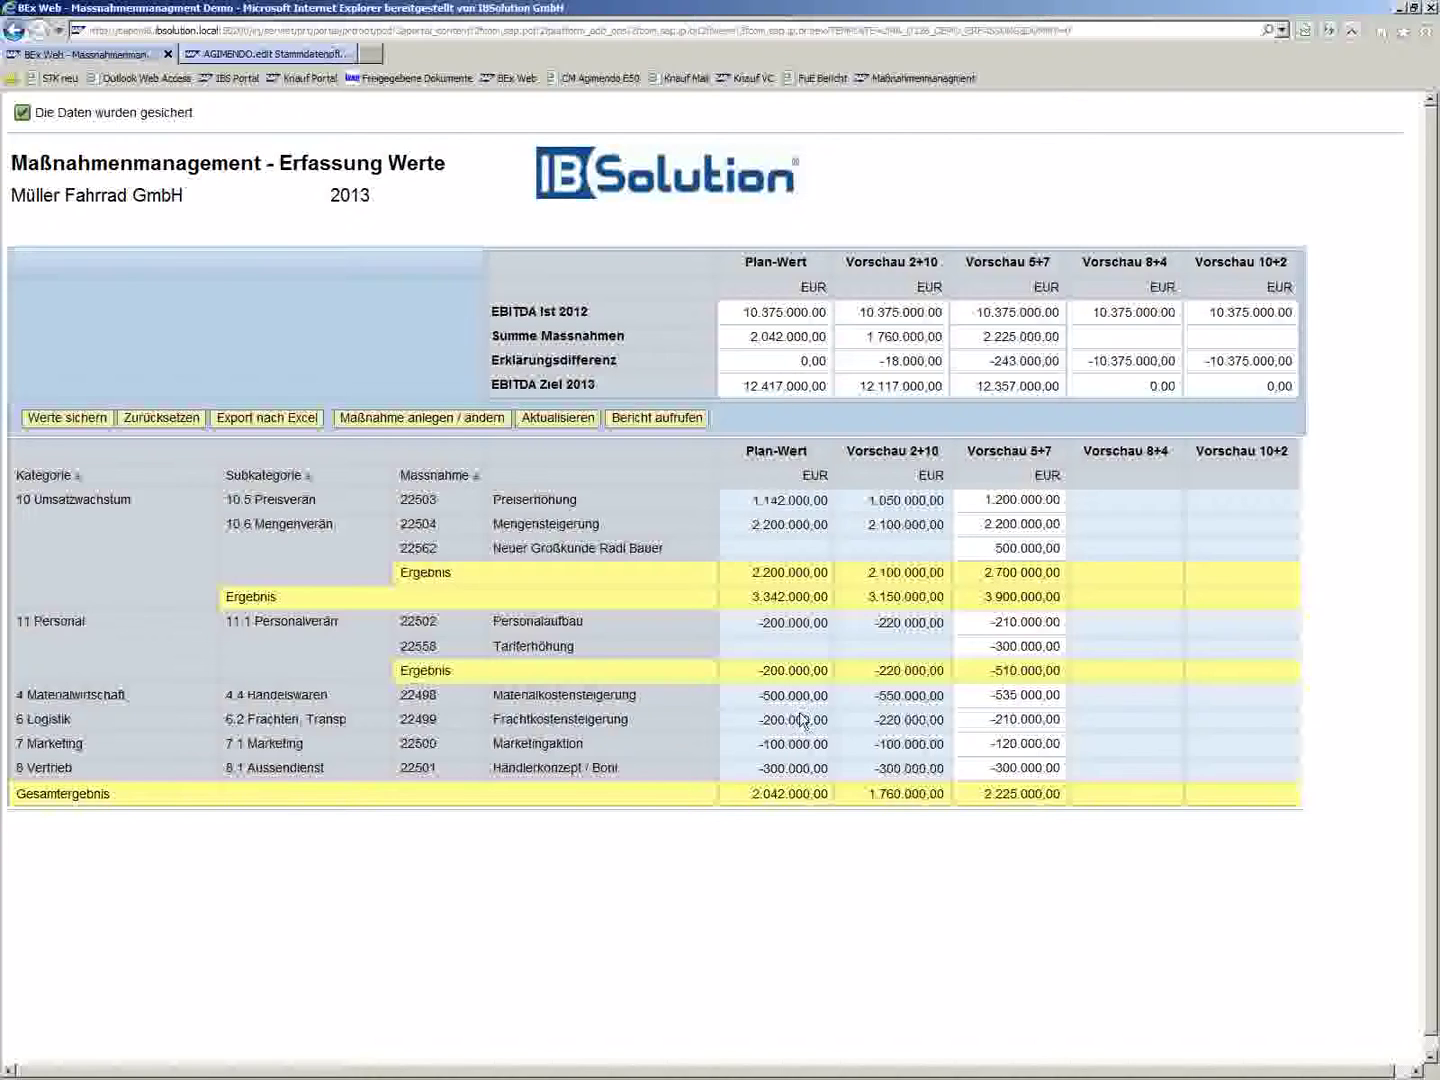
- Change Vorschau 5+7 to -735.000 for Materialkostensteigerung and -310.000 for Personalaufbau, then save
click(1000, 697)
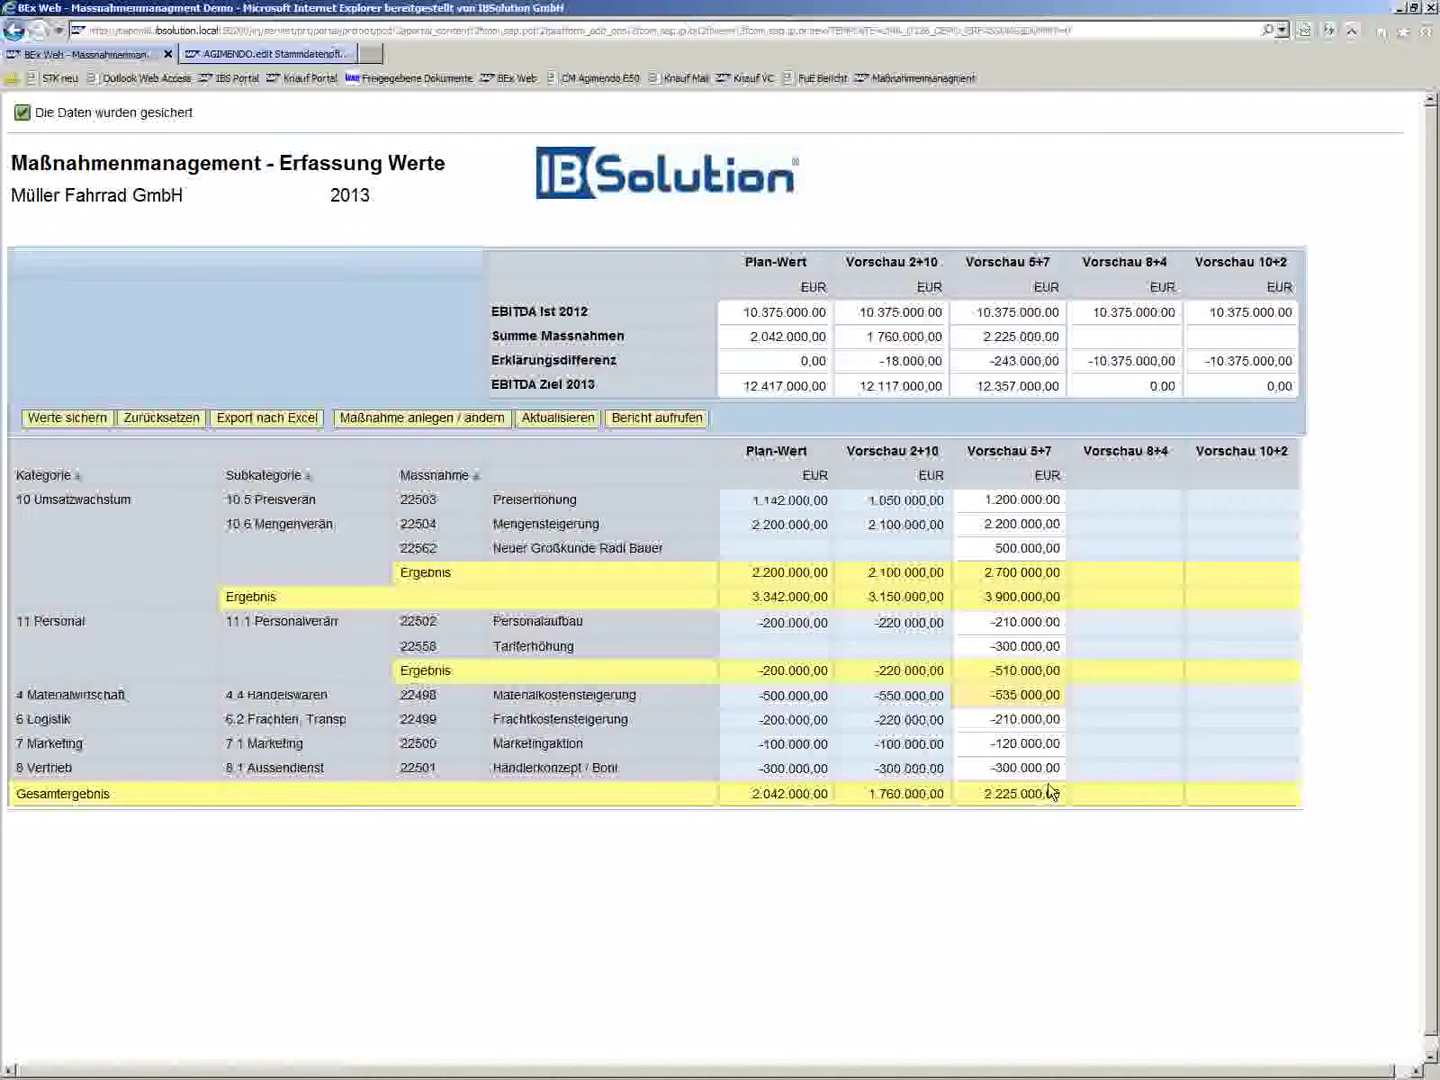
key(Delete)
text(7)
click(984, 648)
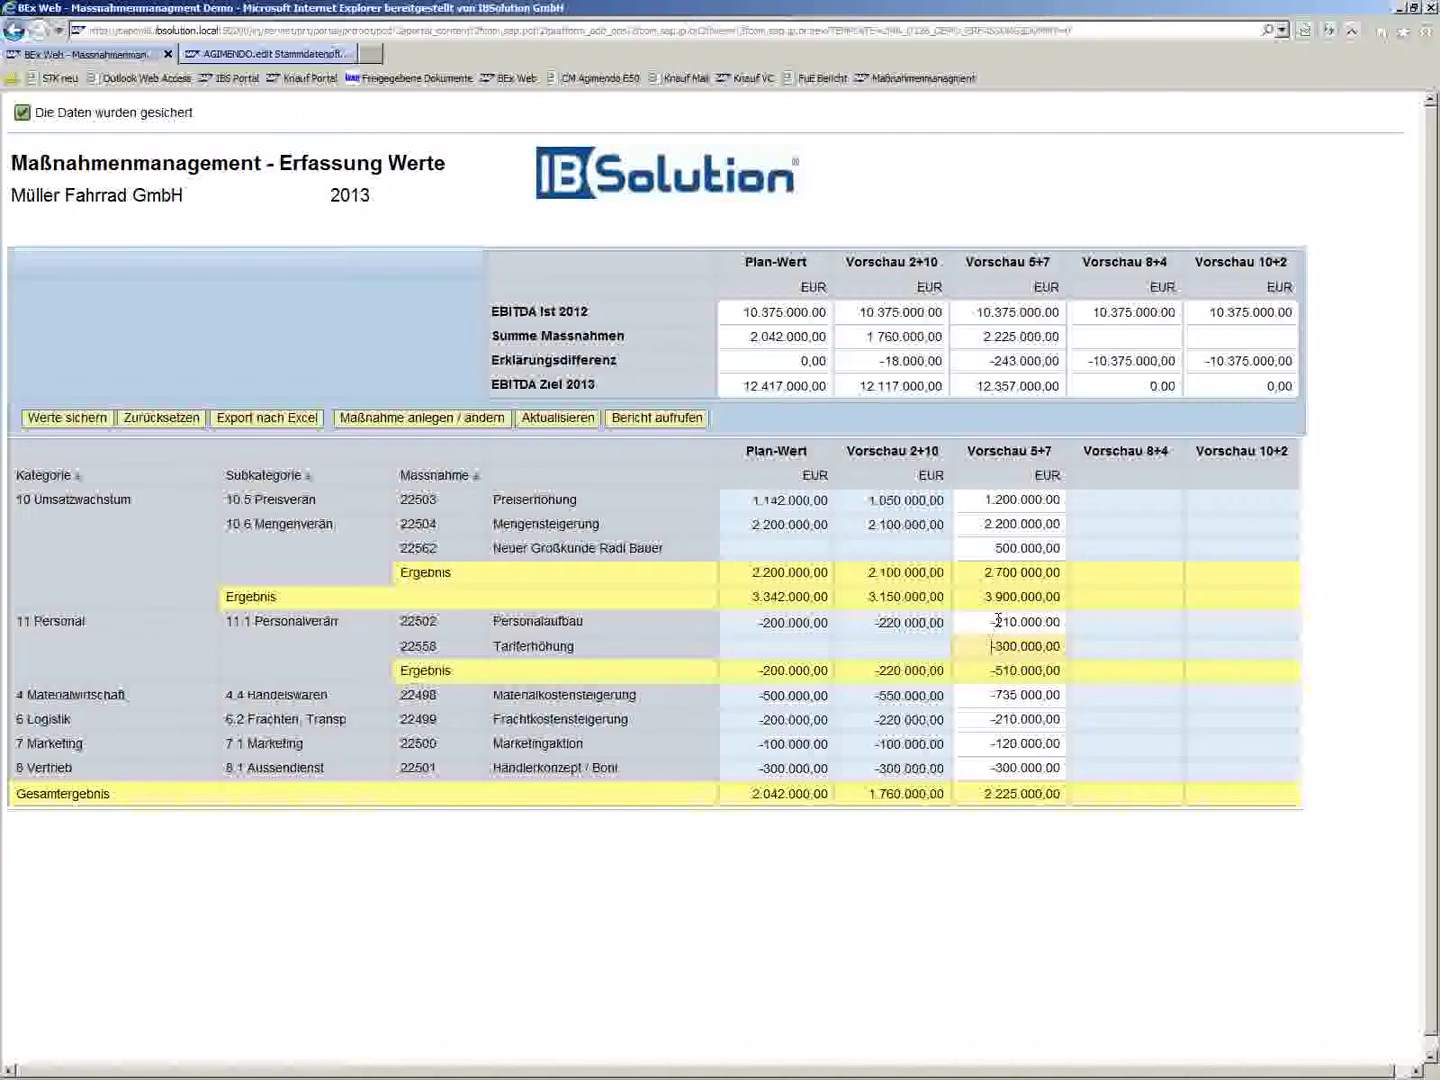
click(995, 622)
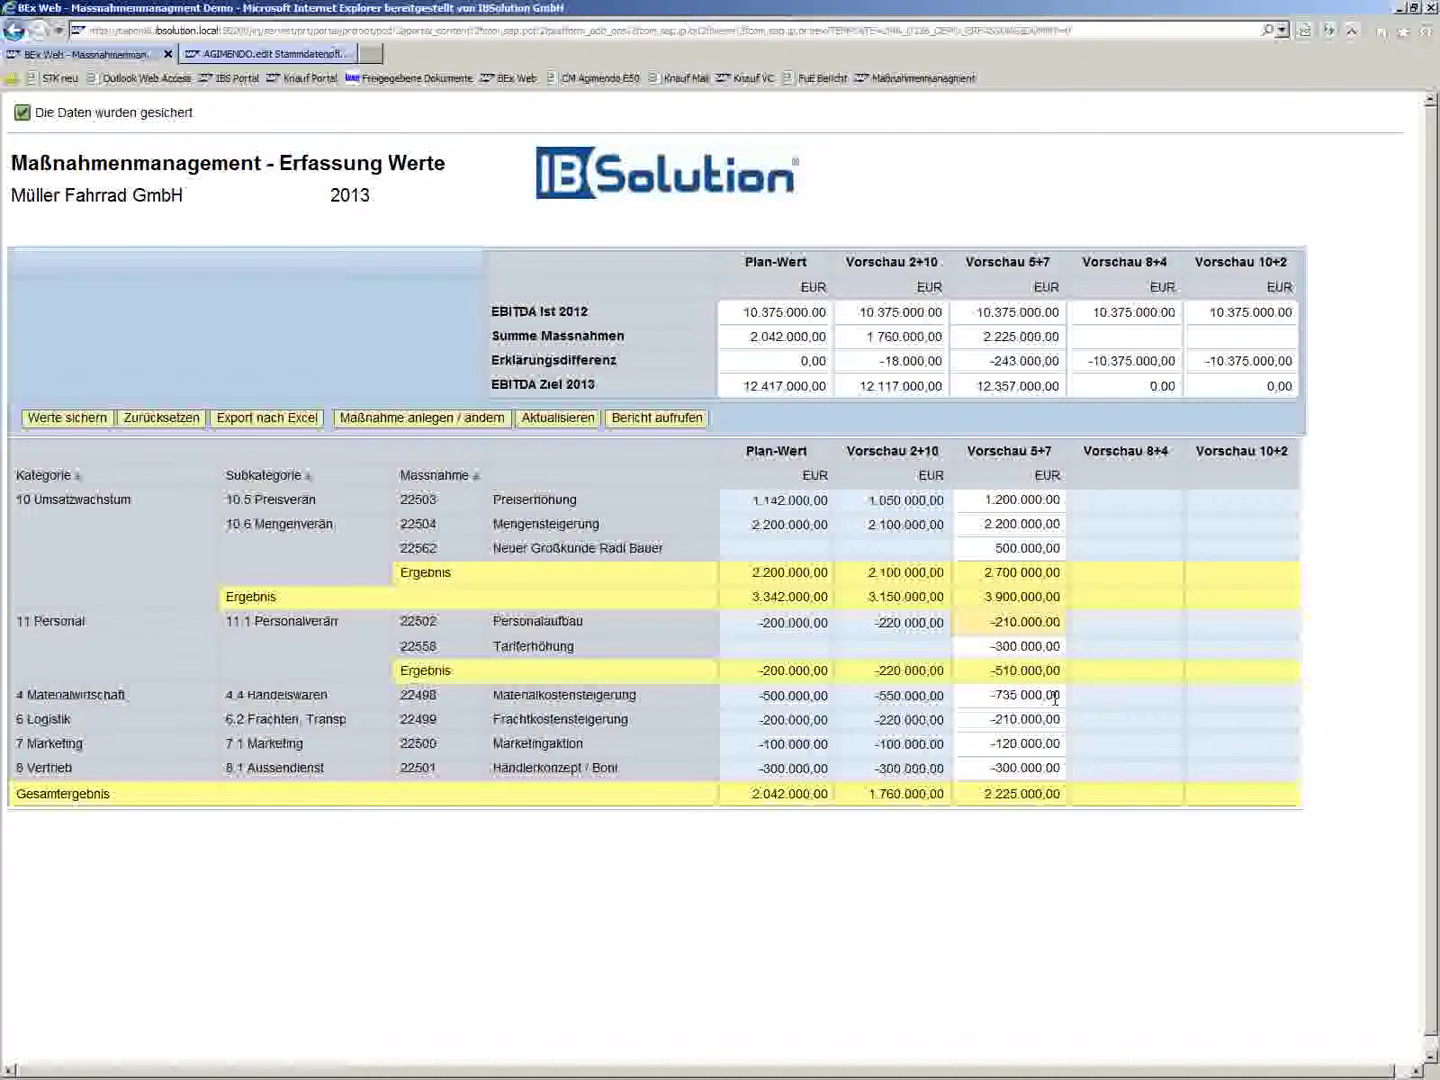
key(Delete)
text(3)
click(50, 419)
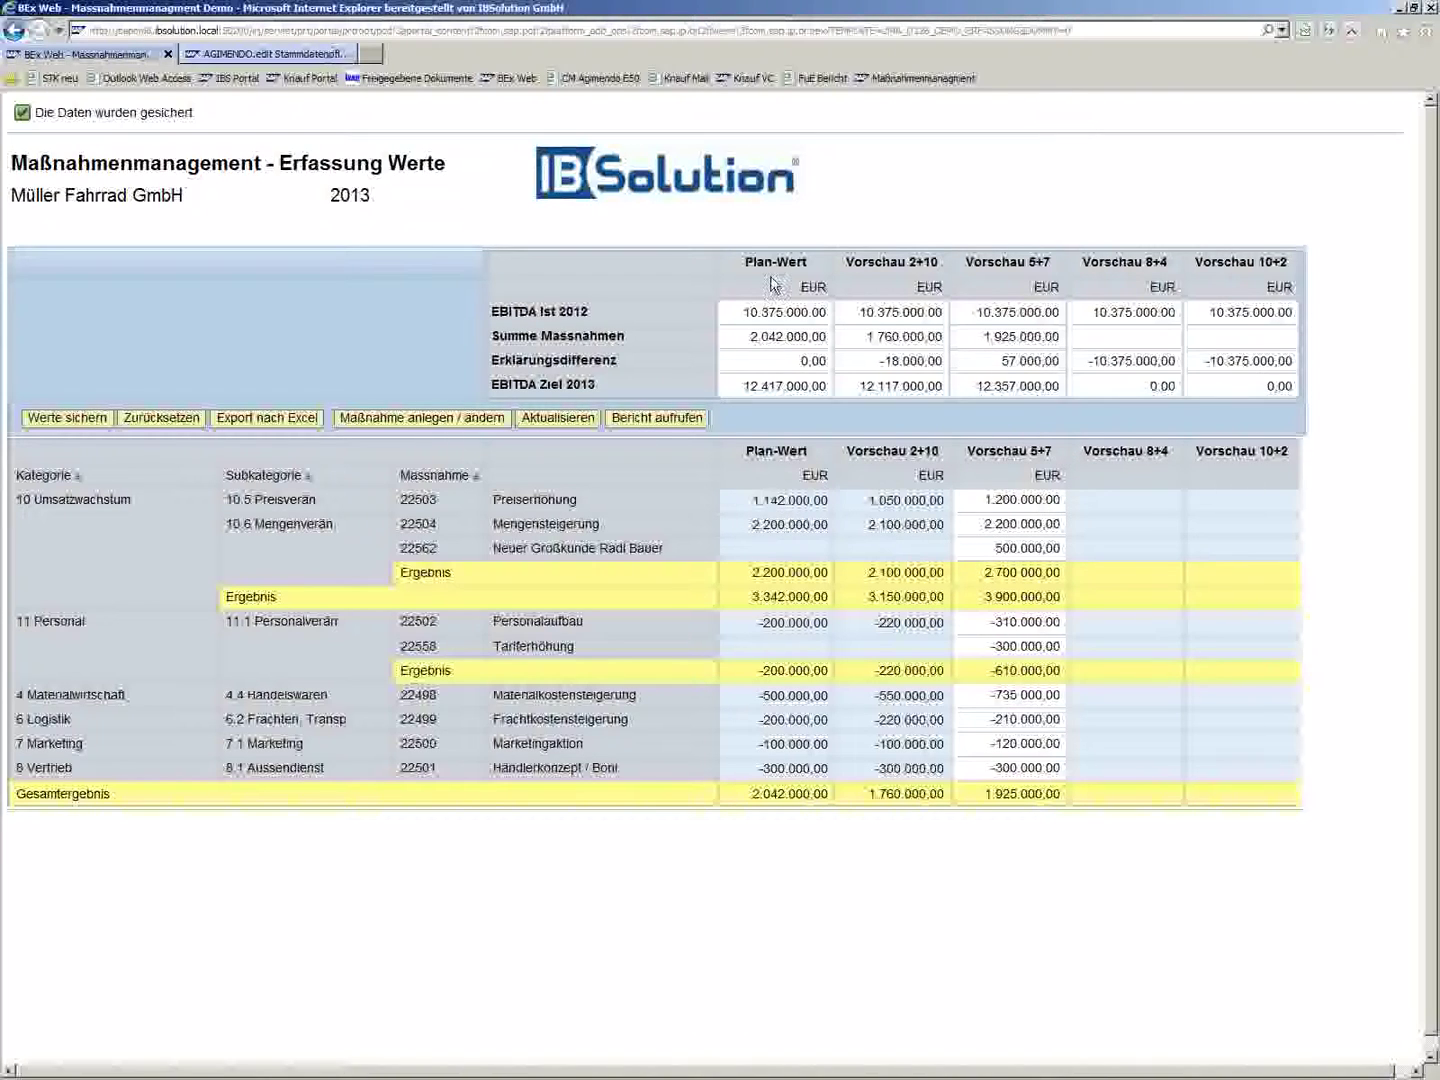
- Open the waterfall report via Bericht aufrufen and log in to BusinessObjects OpenDocument with the password
click(640, 427)
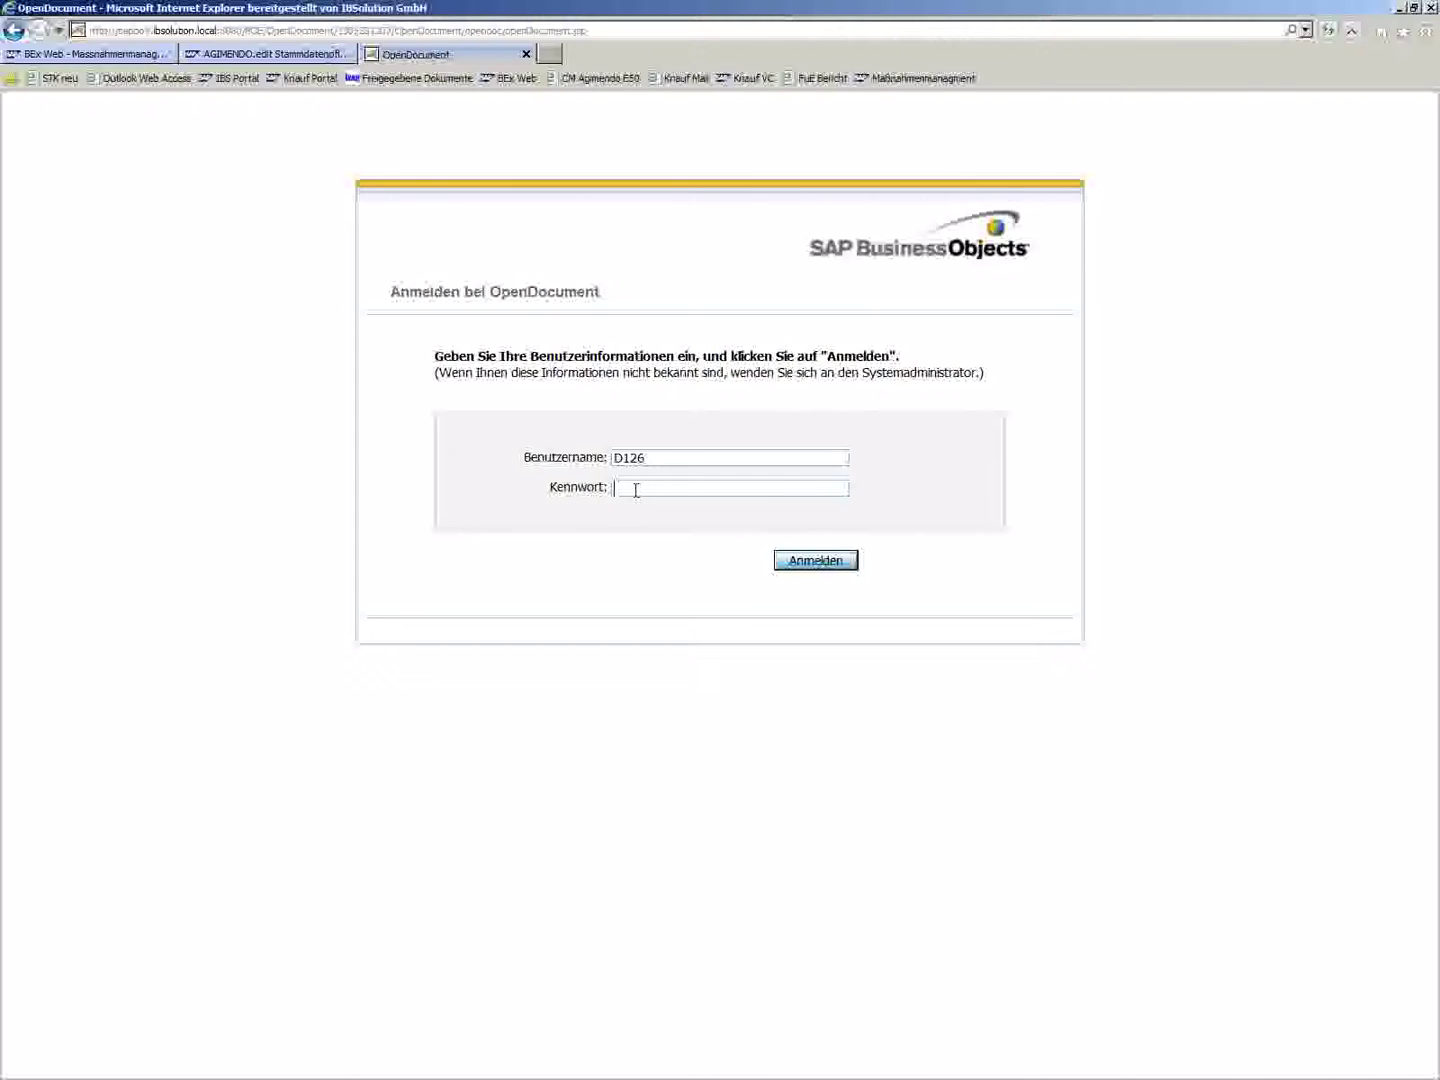
text(******)
key(BackSpace)
key(BackSpace)
key(BackSpace)
key(BackSpace)
key(BackSpace)
key(BackSpace)
key(BackSpace)
text(**********)
click(815, 562)
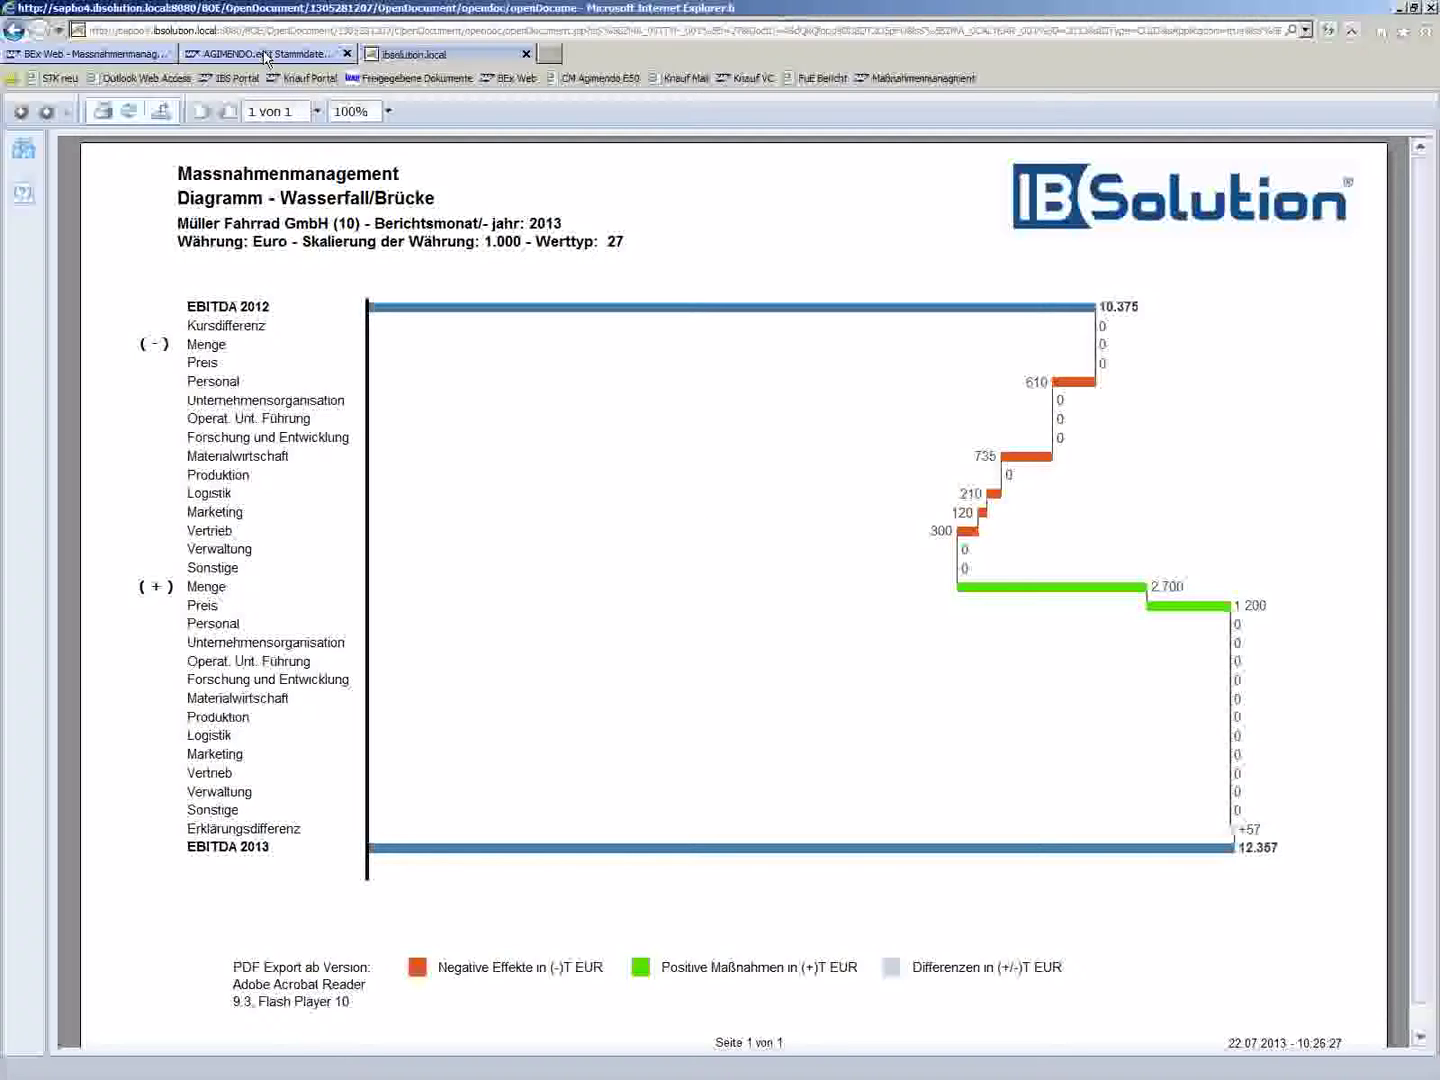
- Glance over the AGIMENDO and planning report tabs, then minimize the browser and advance to the closing slide
click(266, 56)
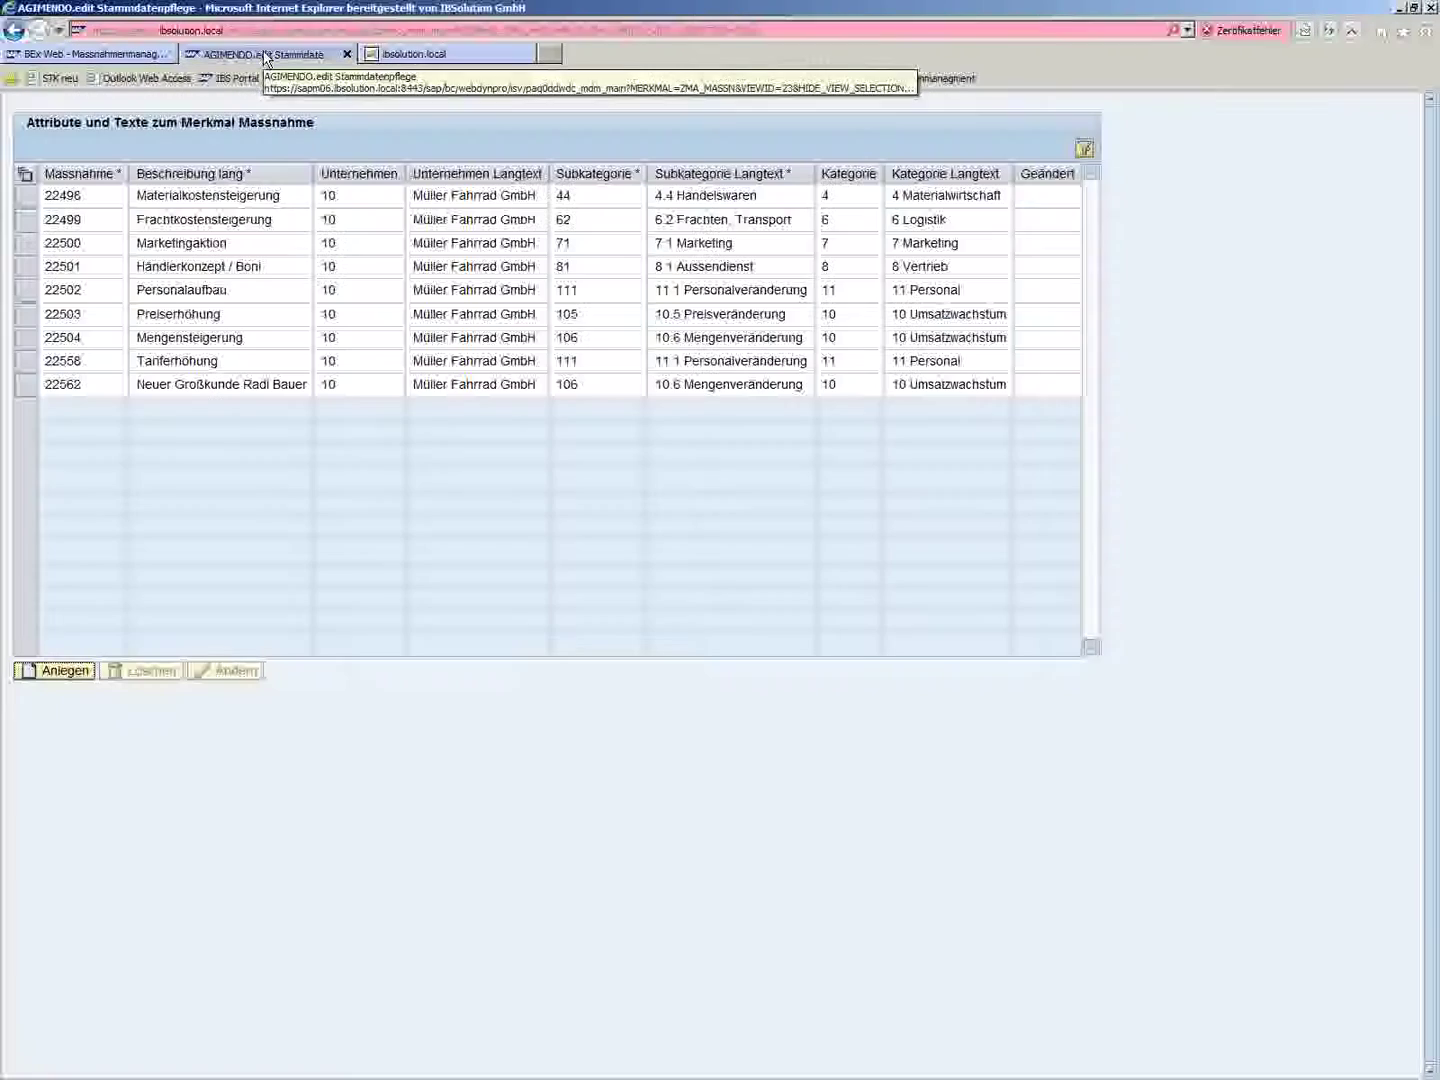
click(90, 54)
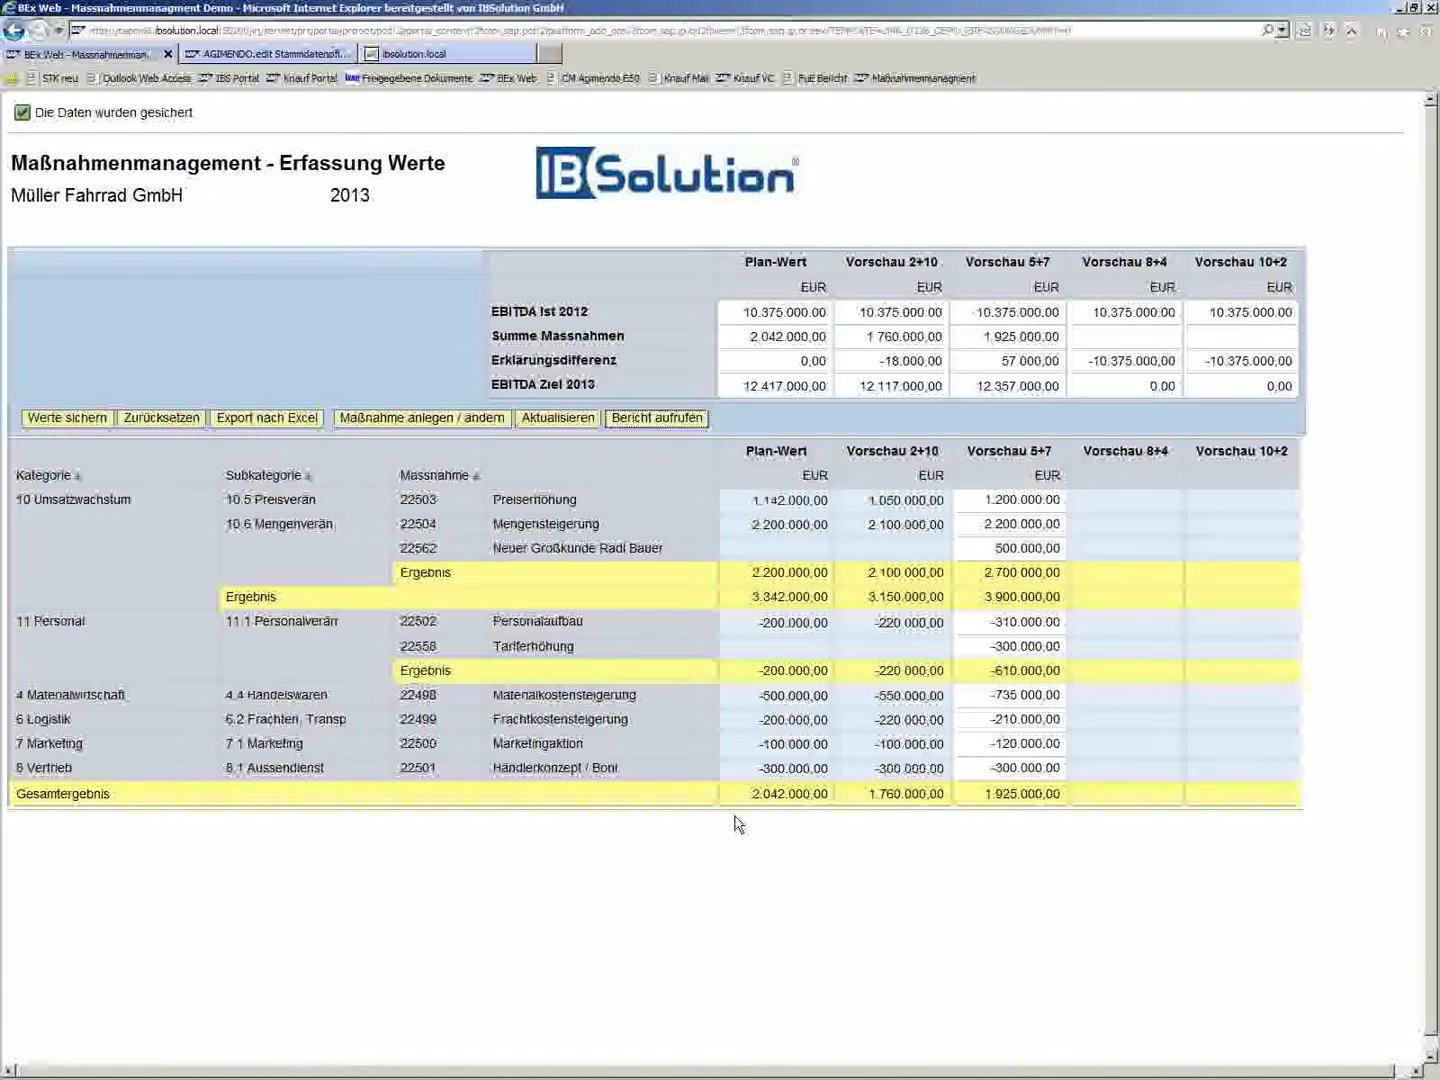
click(1398, 8)
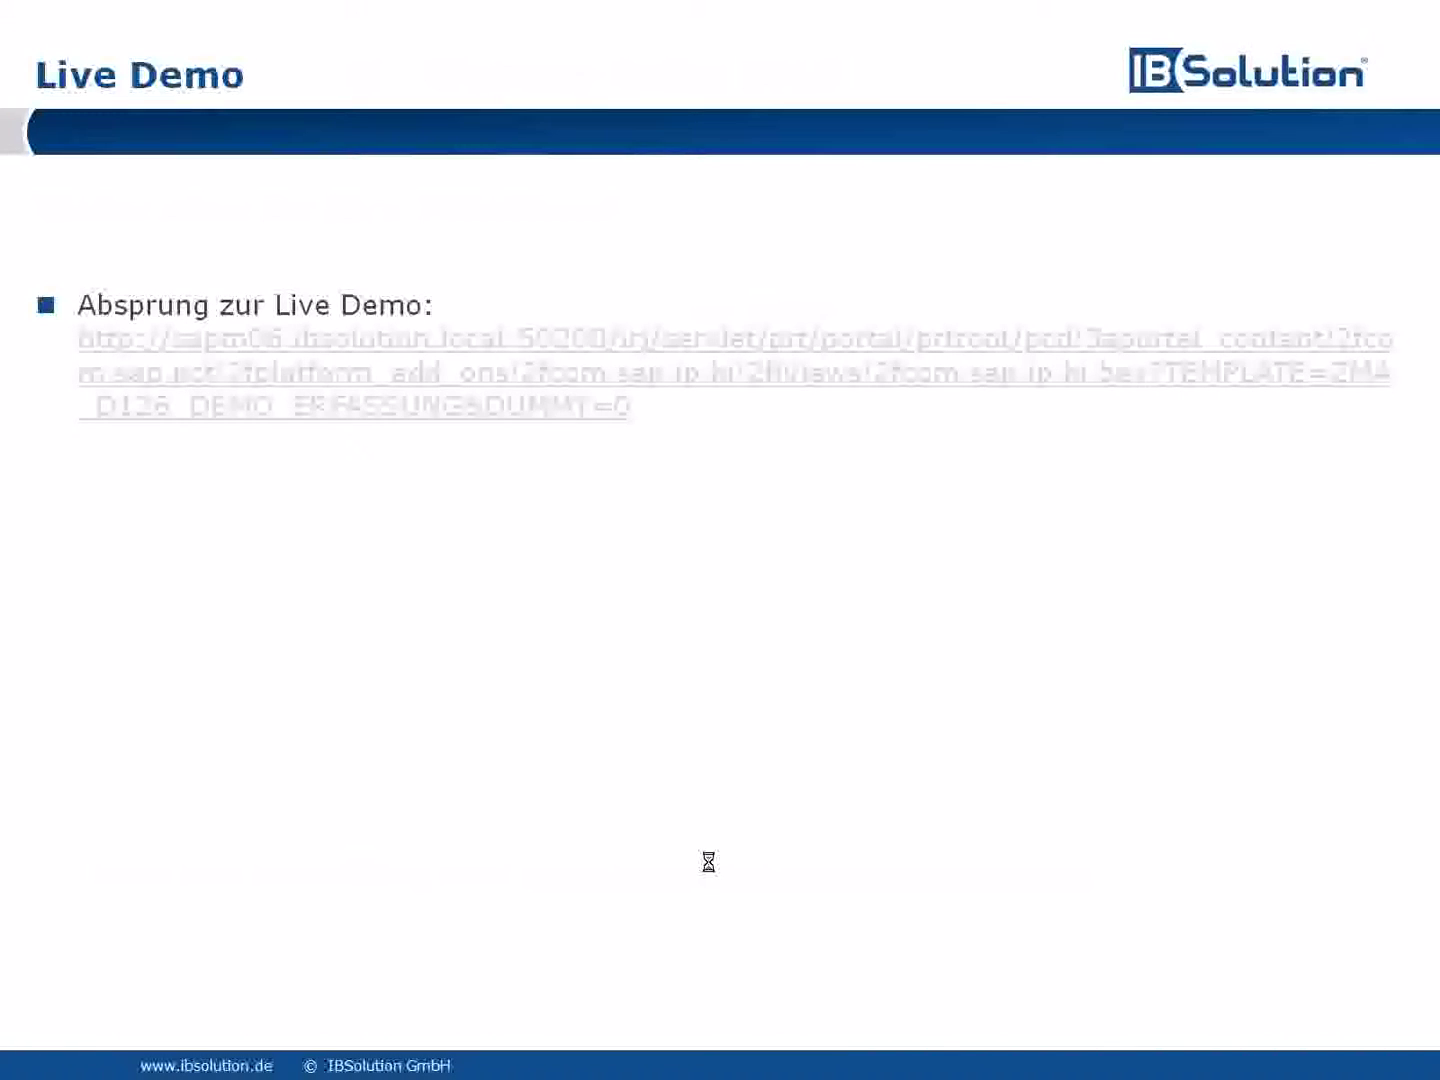
key(Right)
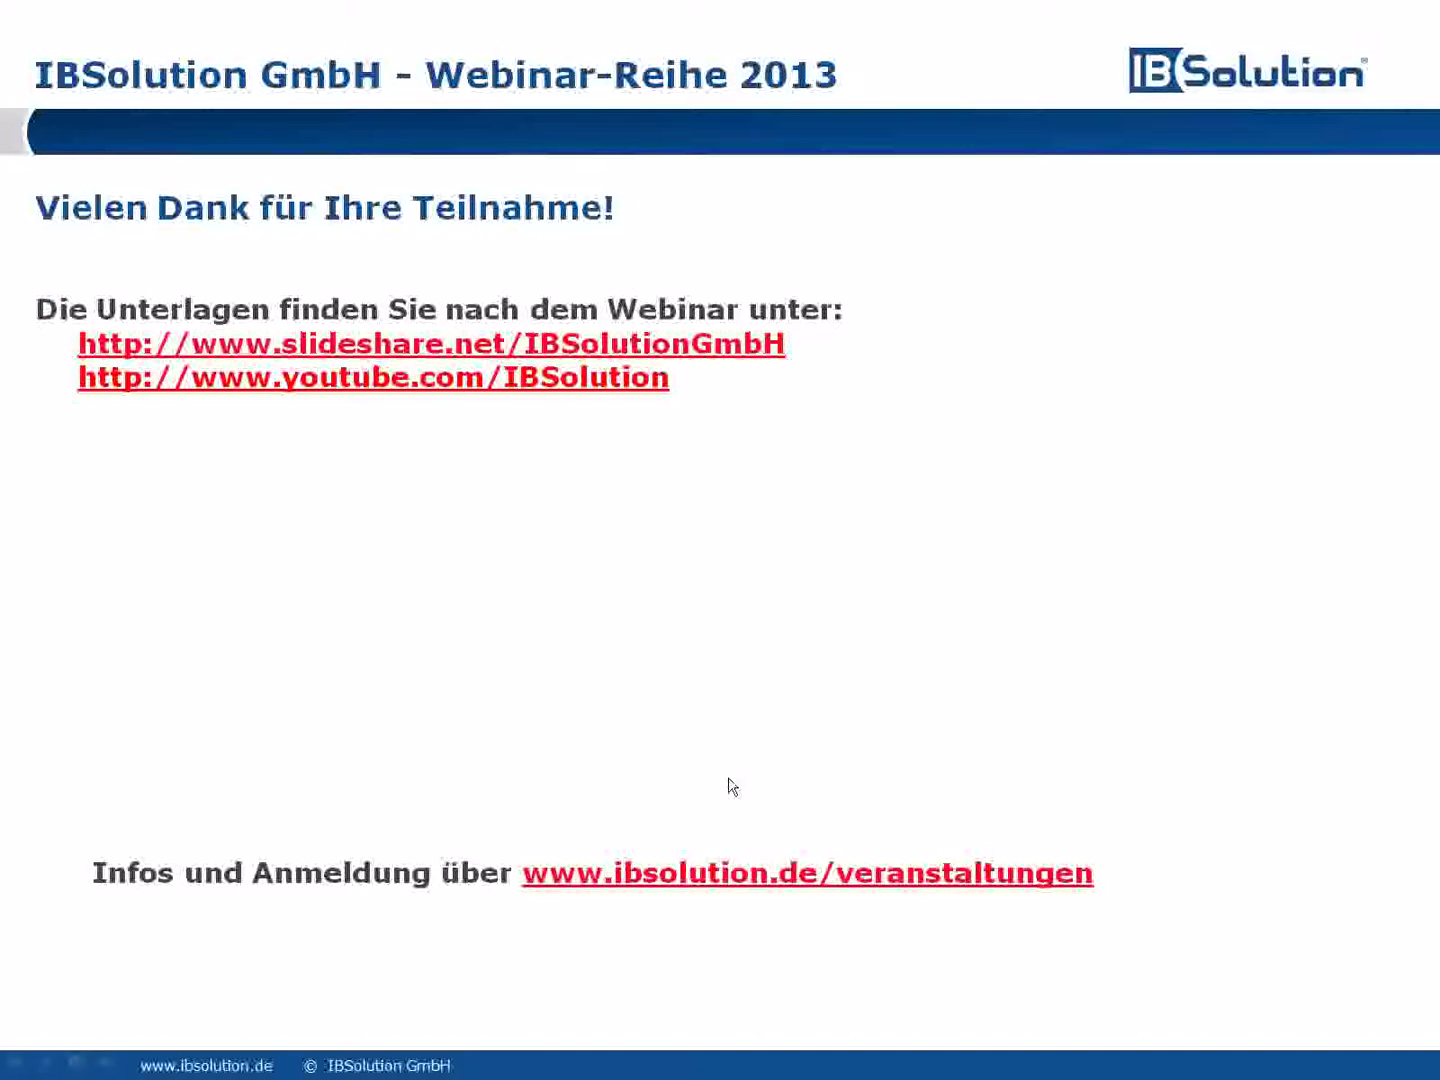